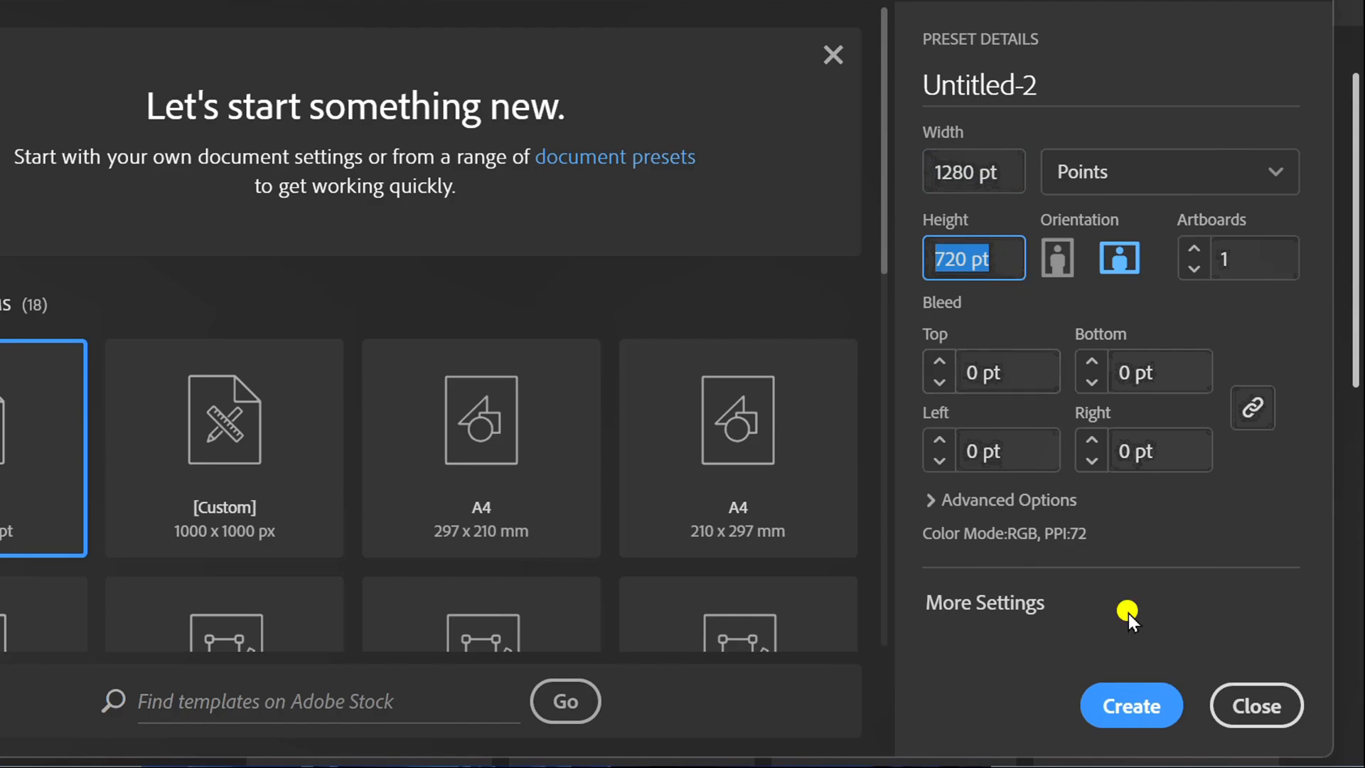
- Create the 1280 x 720 pt document and draw a rectangle covering the whole artboard
click(1132, 707)
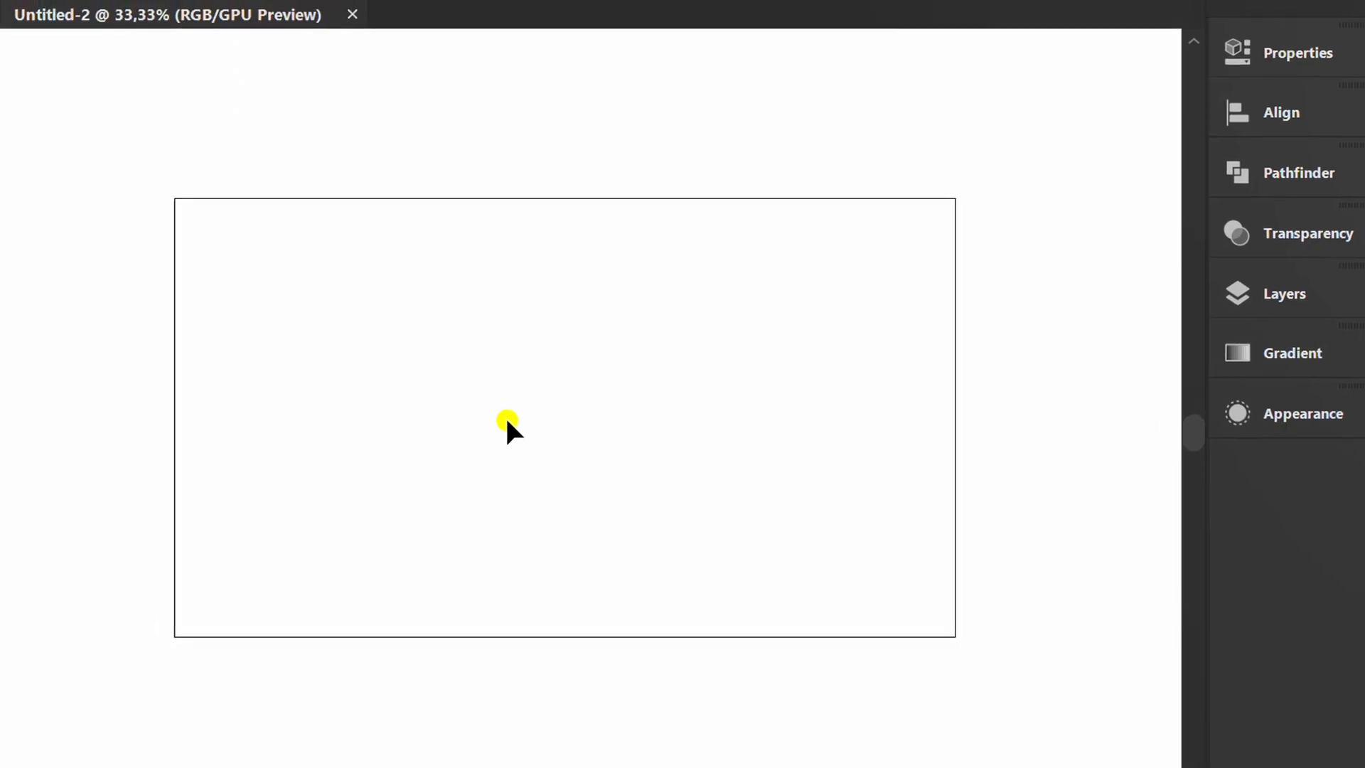
key(m)
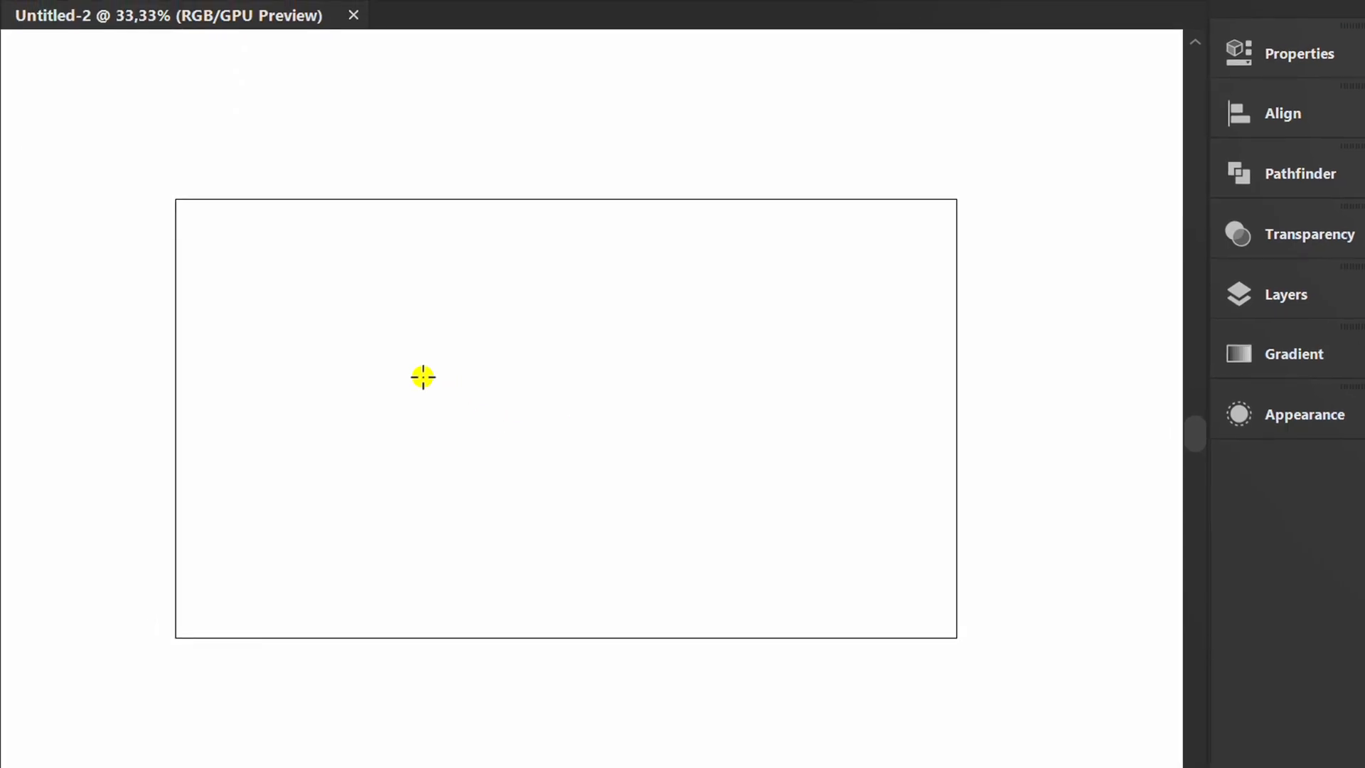
drag(175, 199, 960, 643)
key(v)
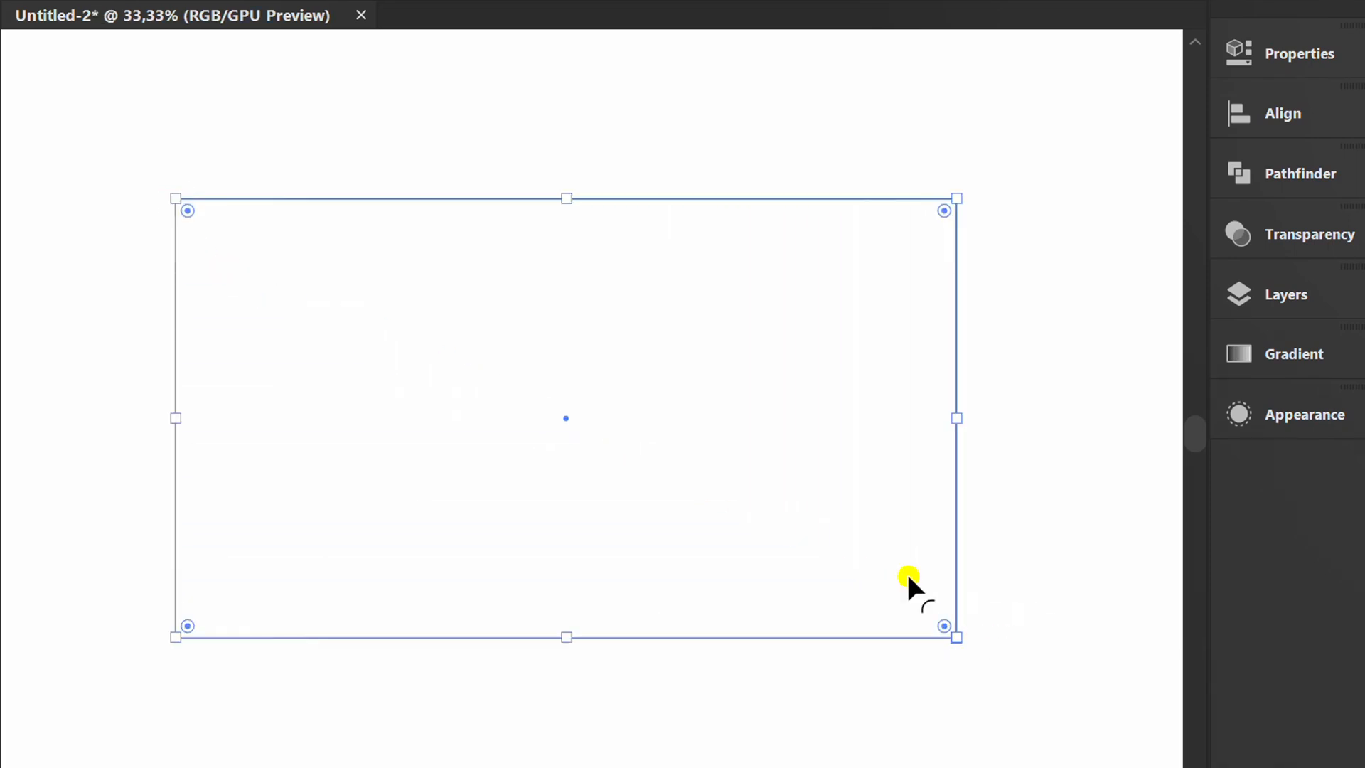
- Fill the artboard-sized rectangle with black and remove its stroke
click(1272, 51)
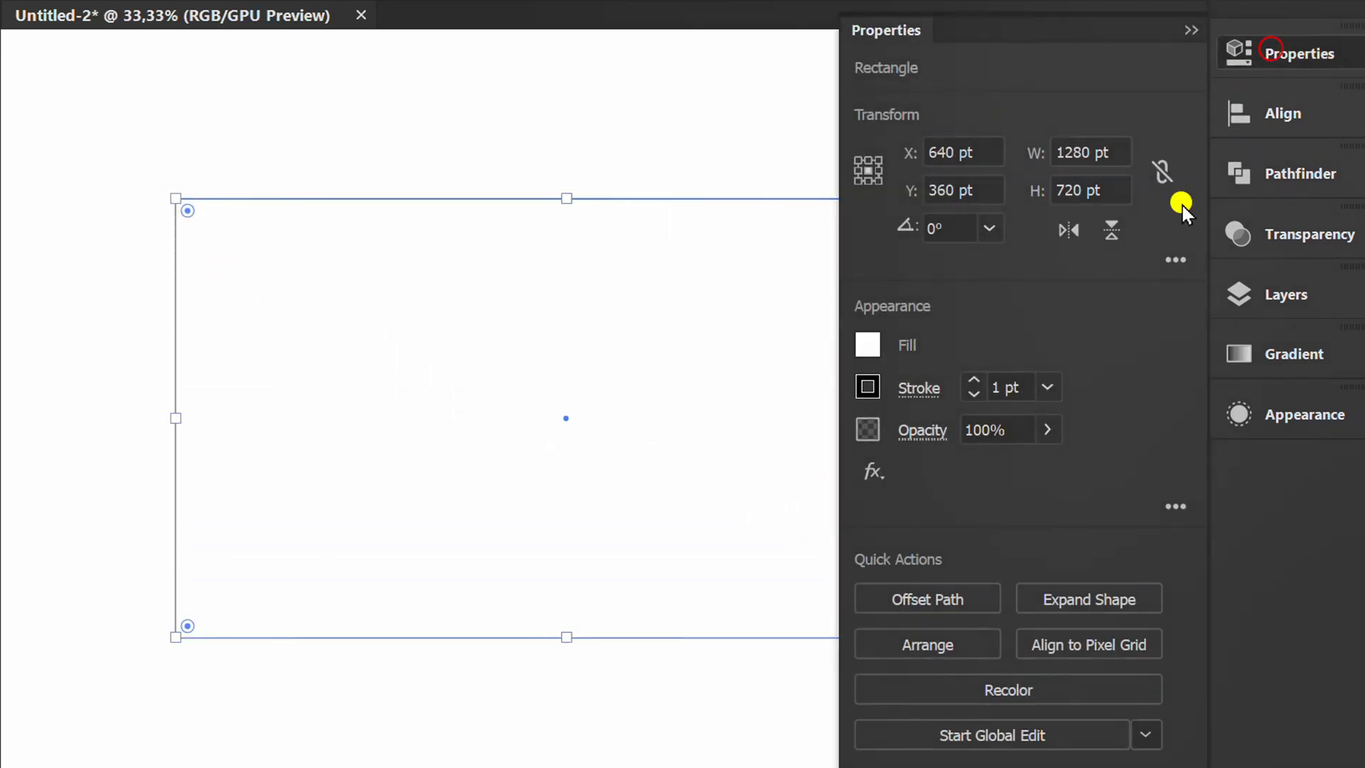
click(869, 343)
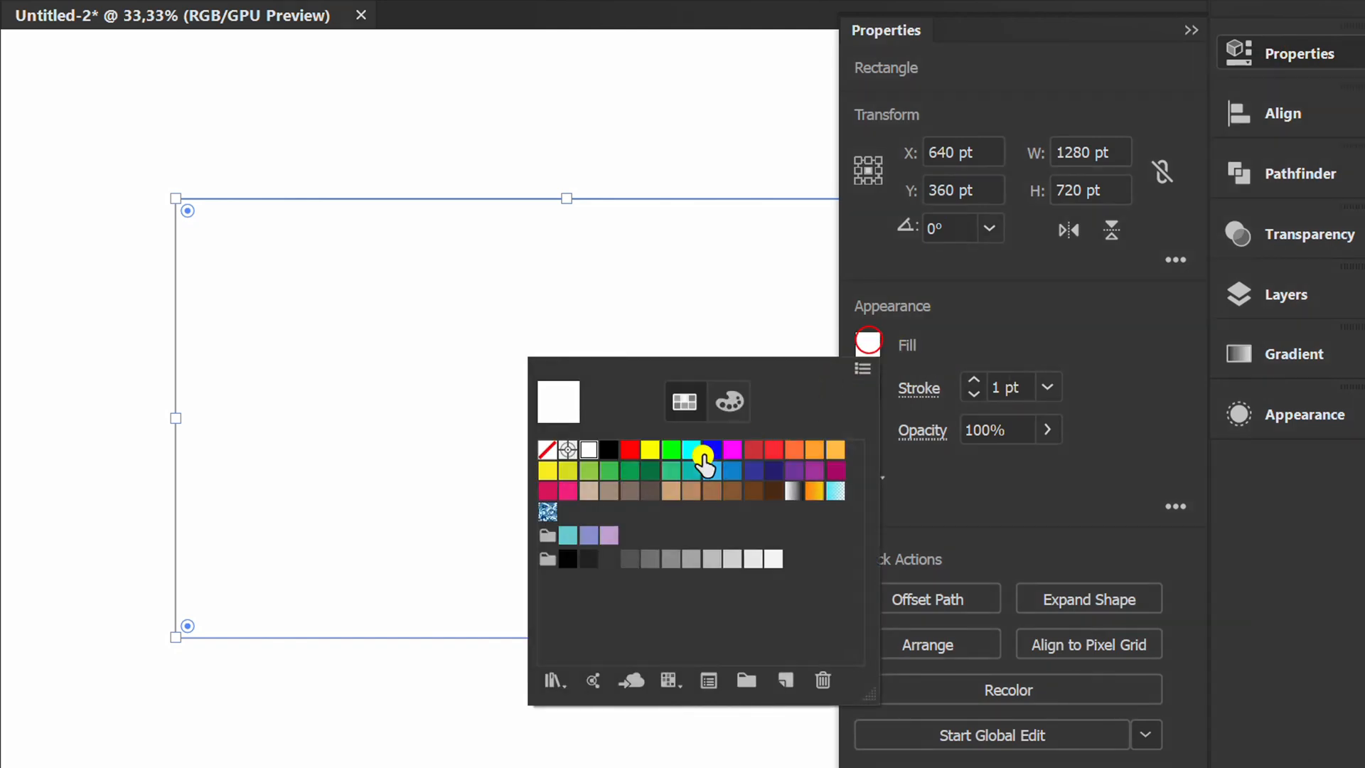
click(610, 454)
click(1021, 309)
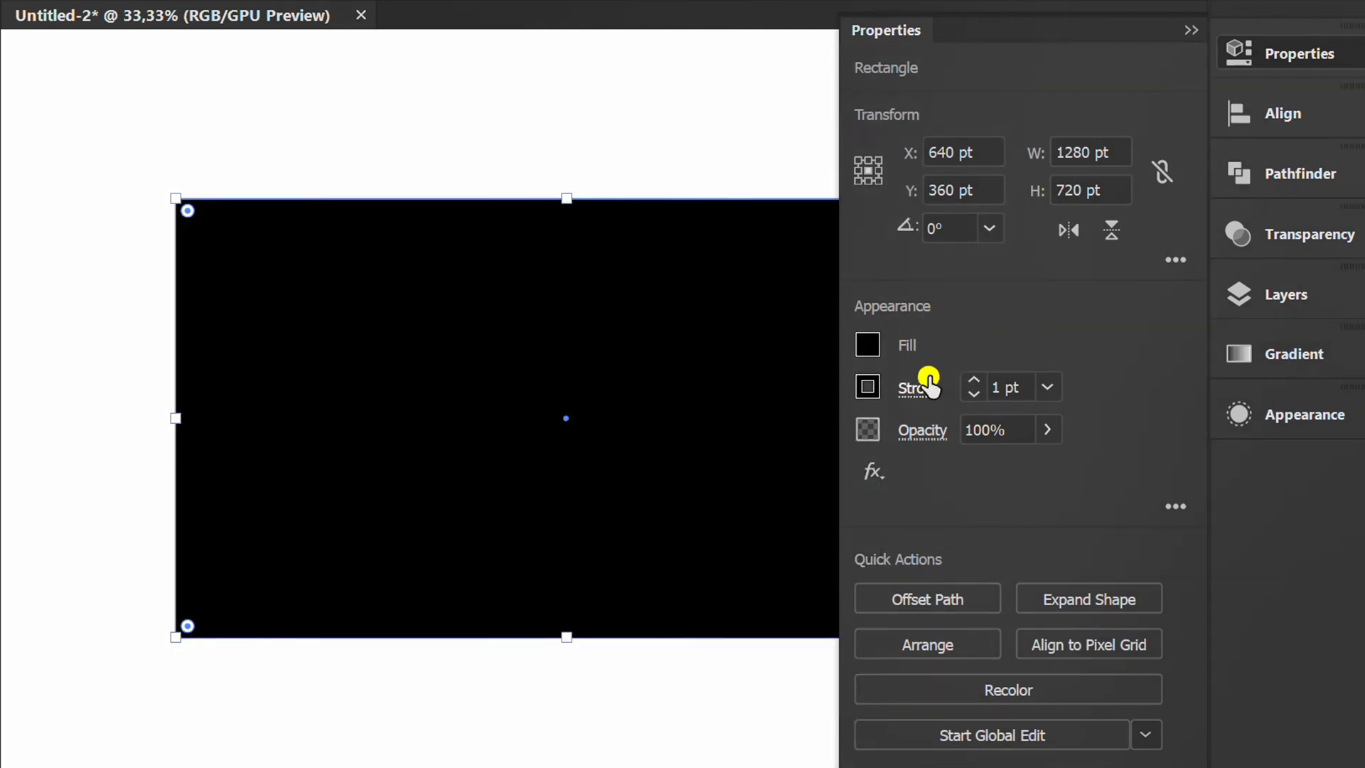
click(867, 387)
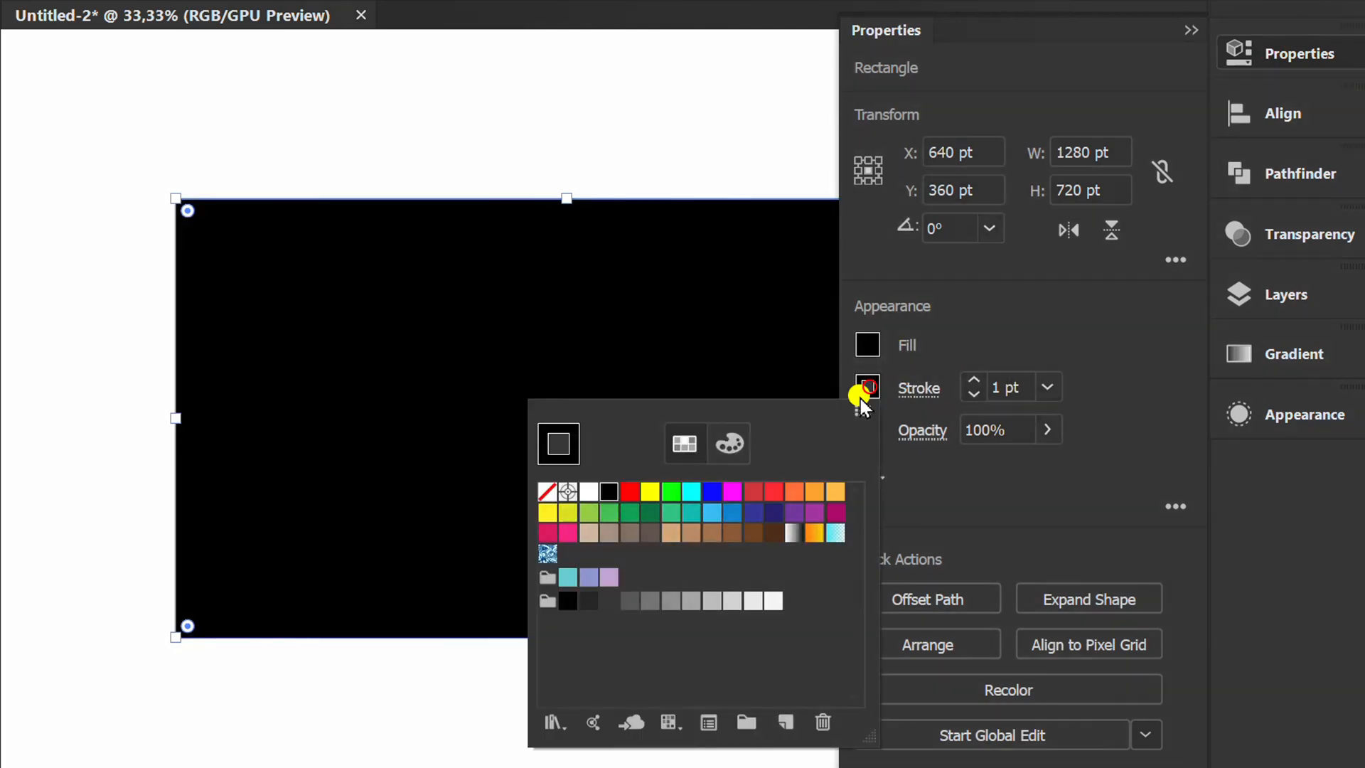
click(544, 493)
click(1073, 344)
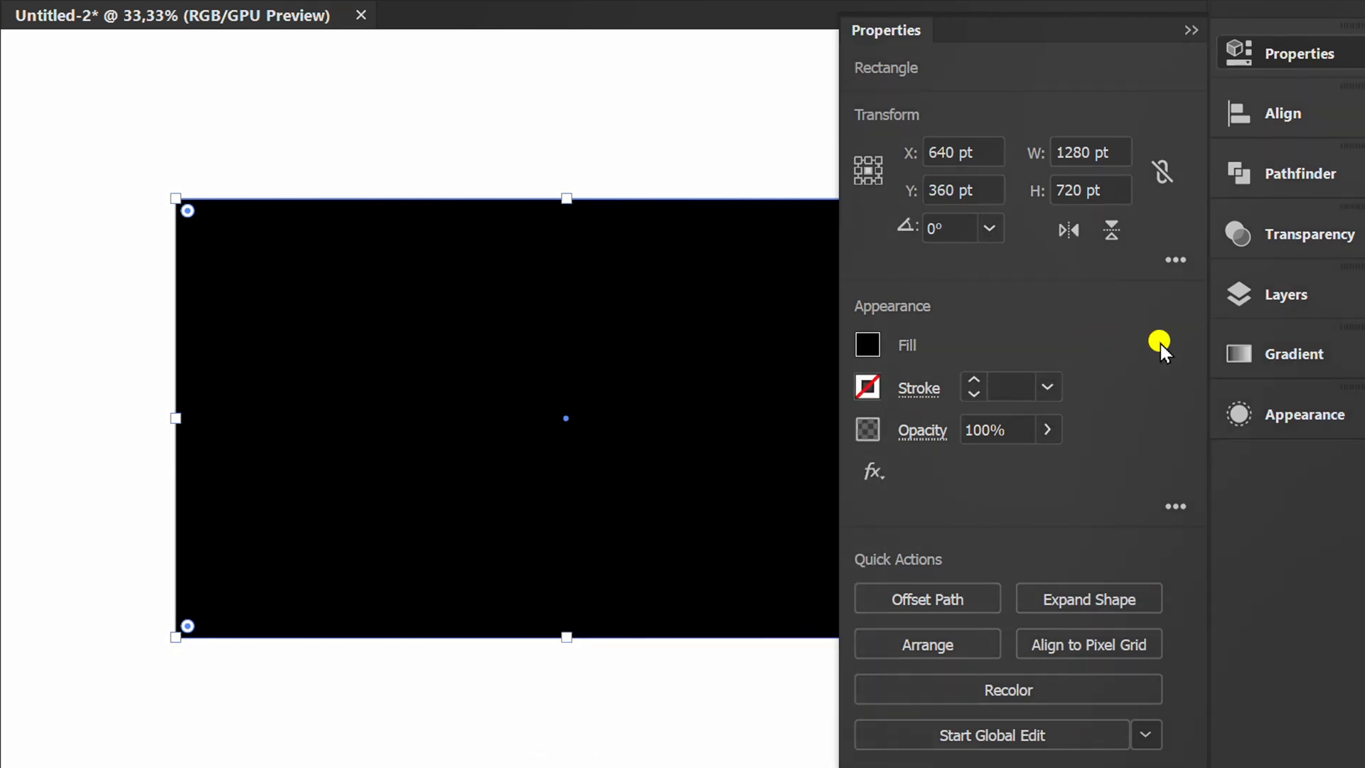
- Lock Layer 1 containing the black background and add a new layer above it
click(1280, 293)
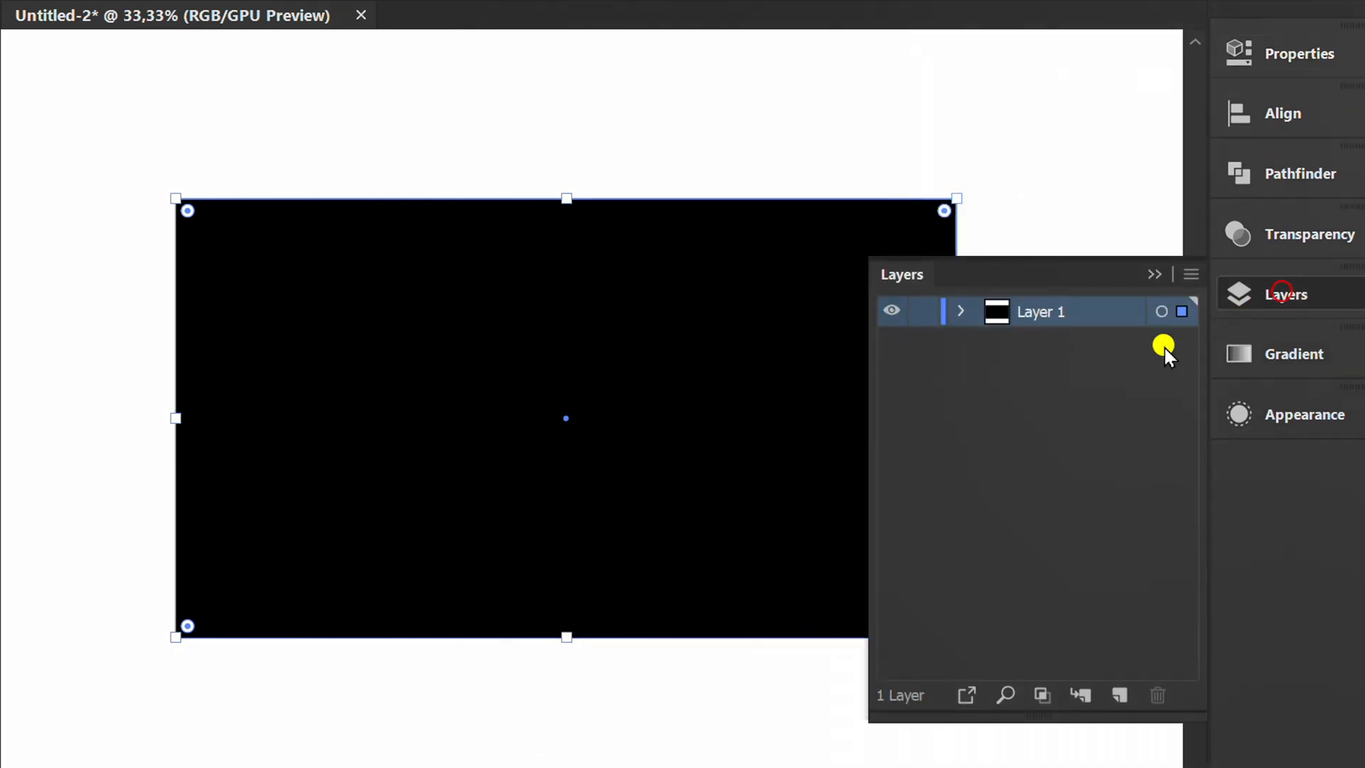
click(925, 312)
click(1119, 695)
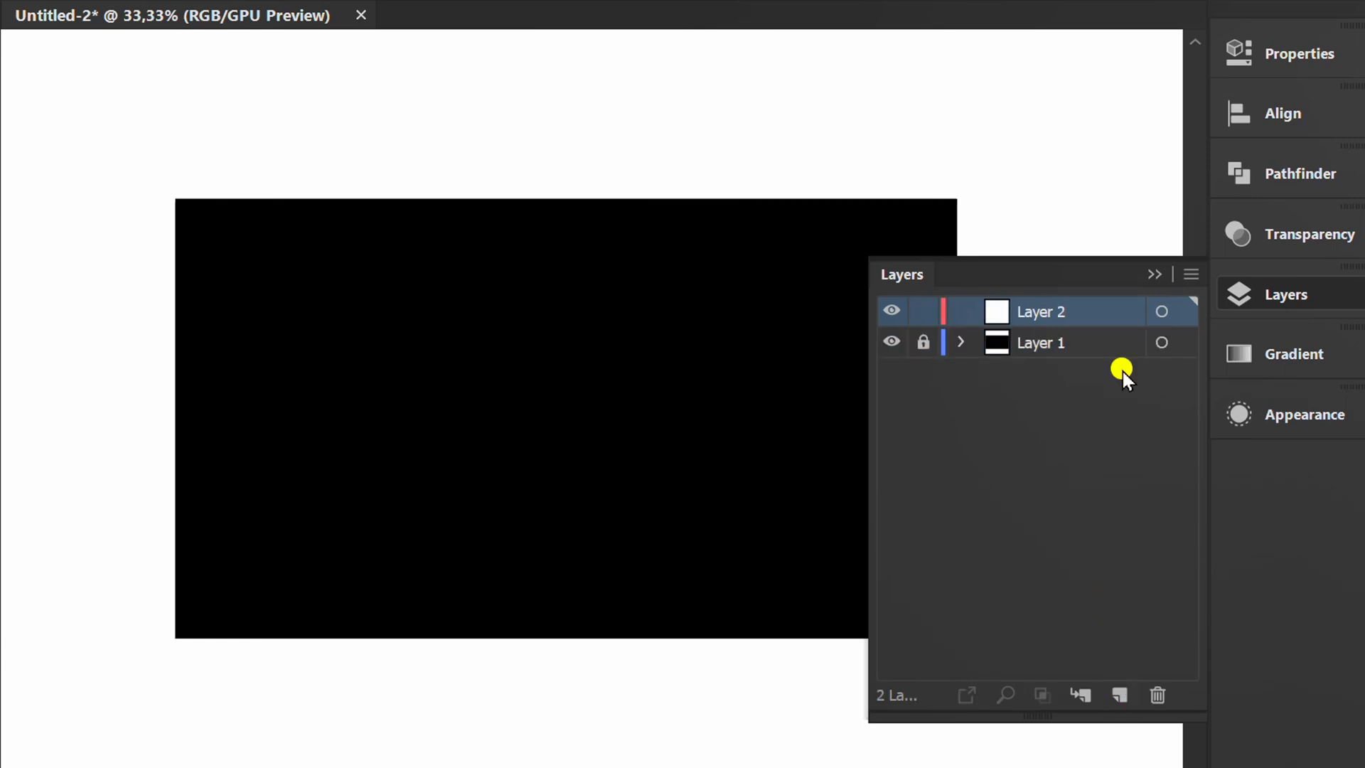
click(1155, 279)
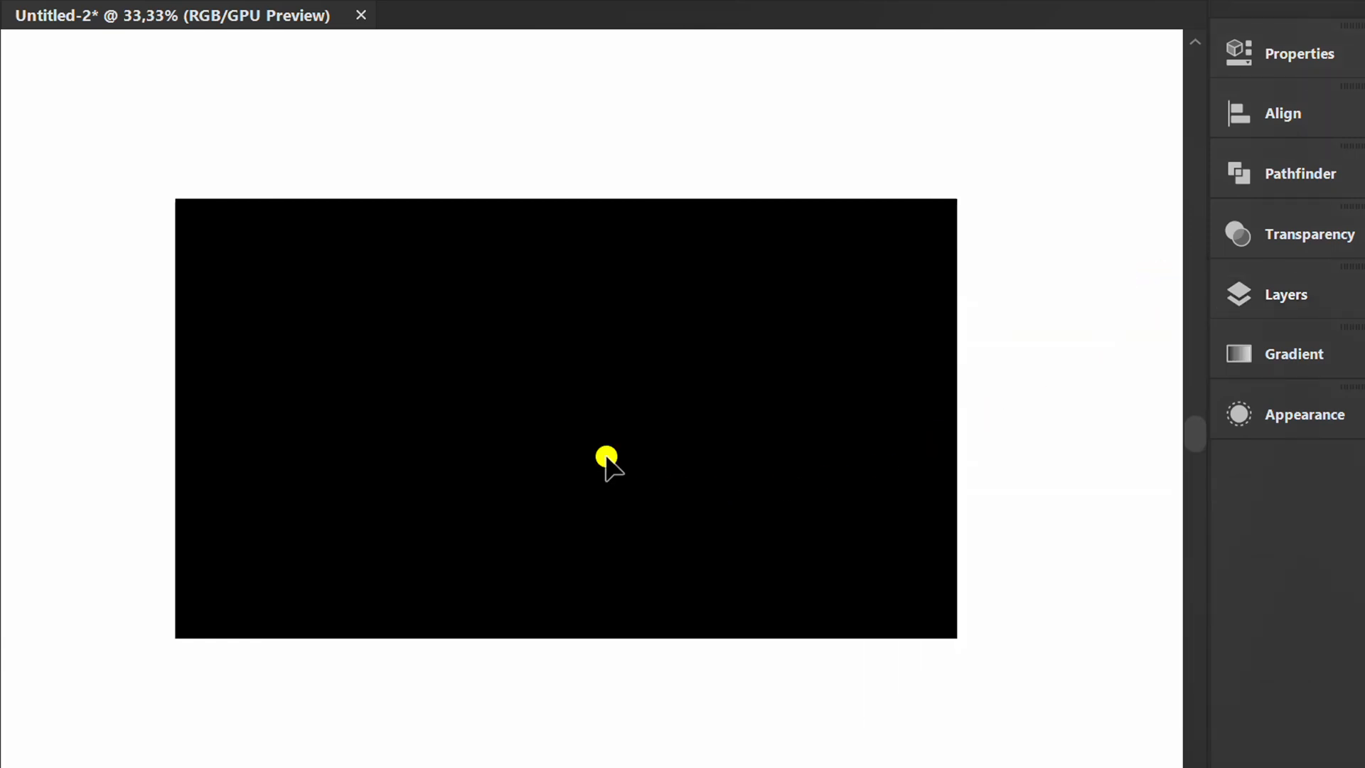
- Create a circle 550 pt wide and 550 pt high with the Ellipse tool
key(l)
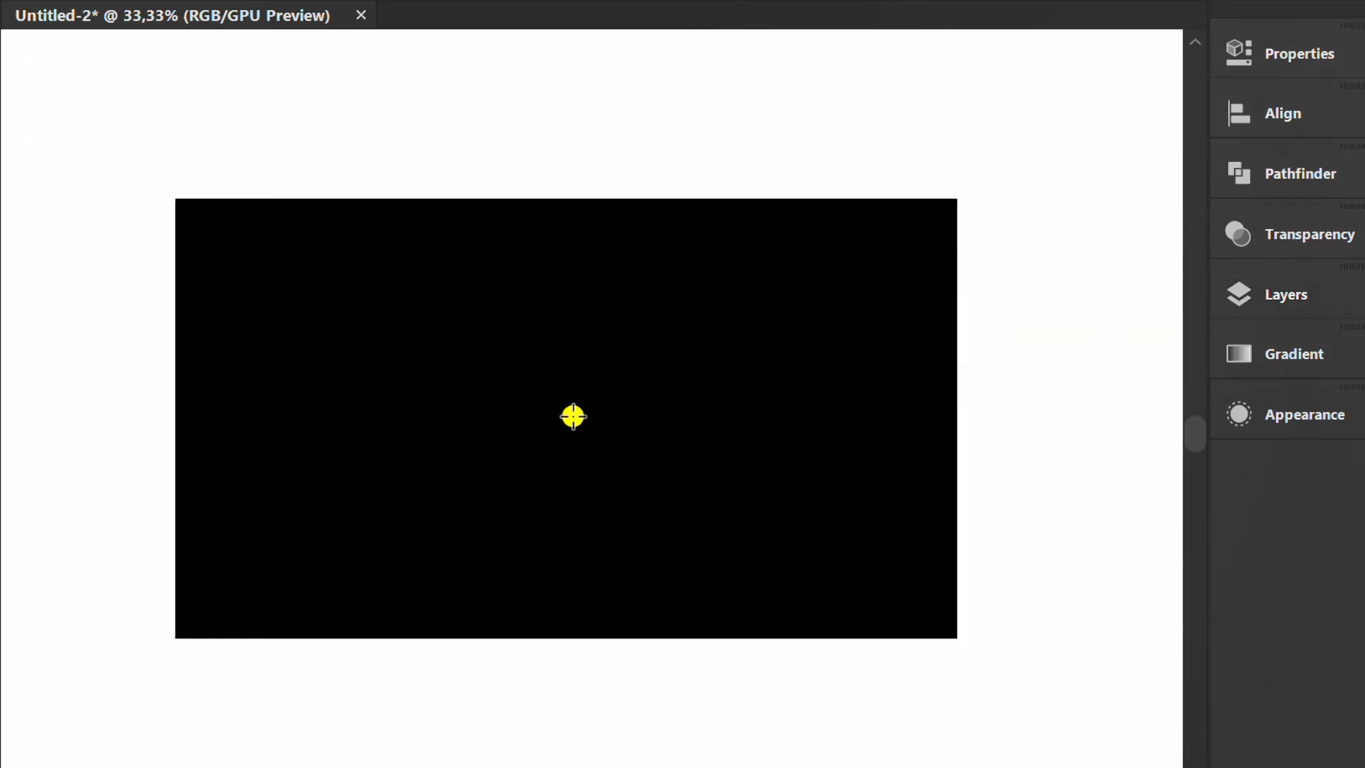
click(575, 409)
text(550)
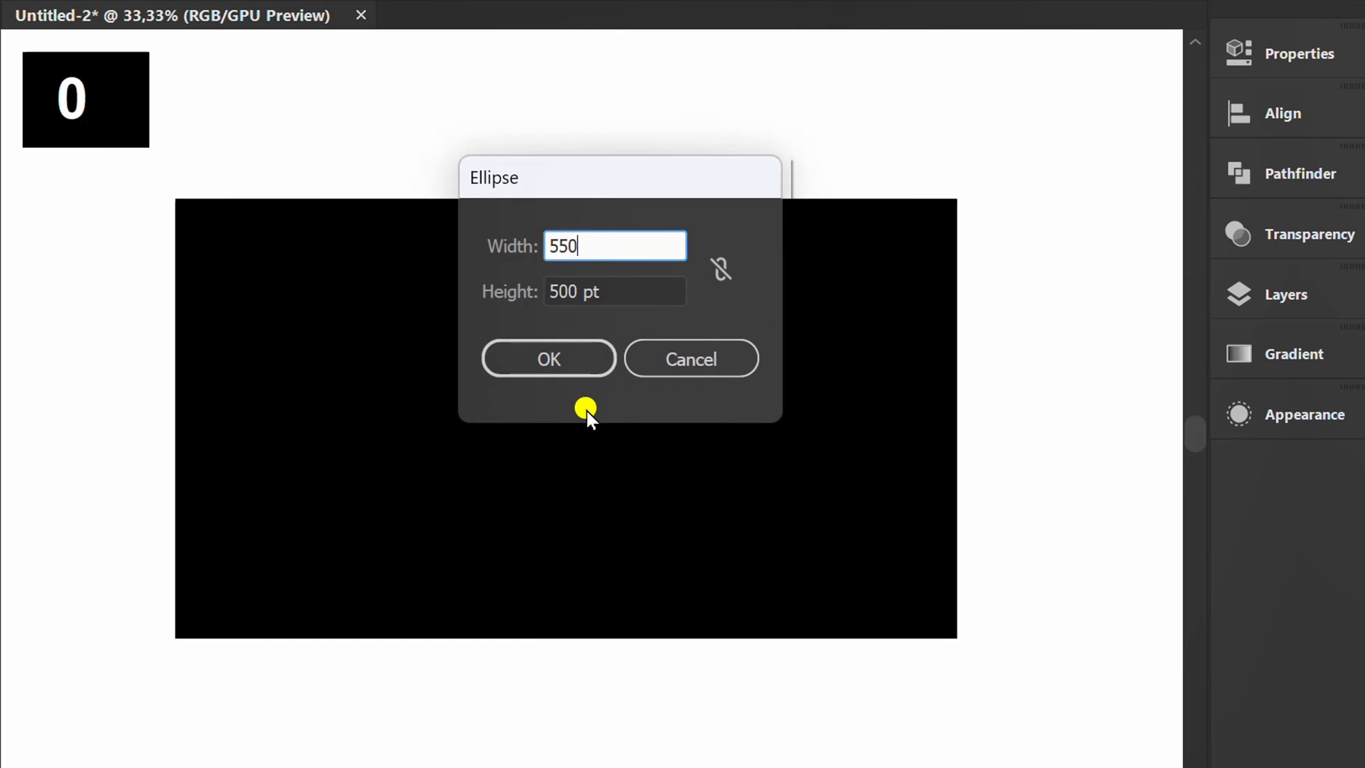
key(Tab)
text(550)
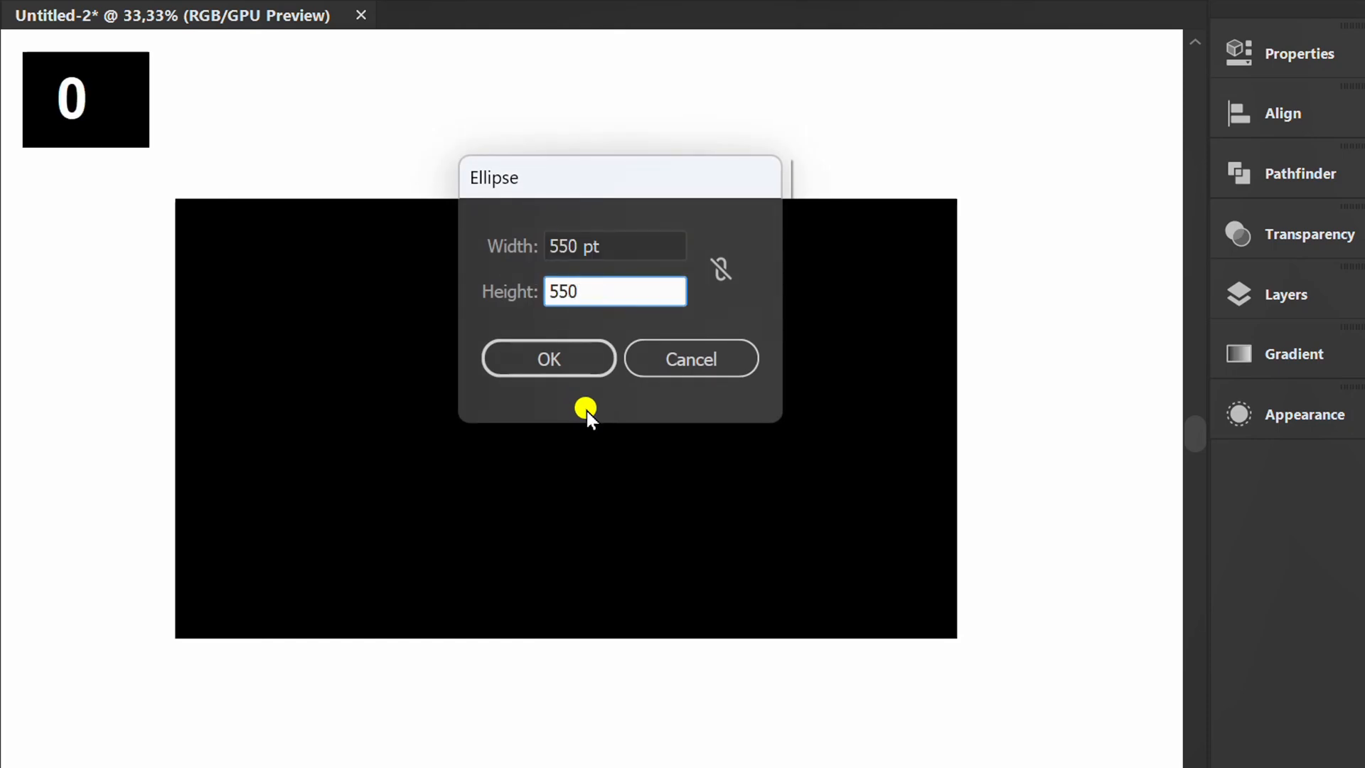
click(557, 360)
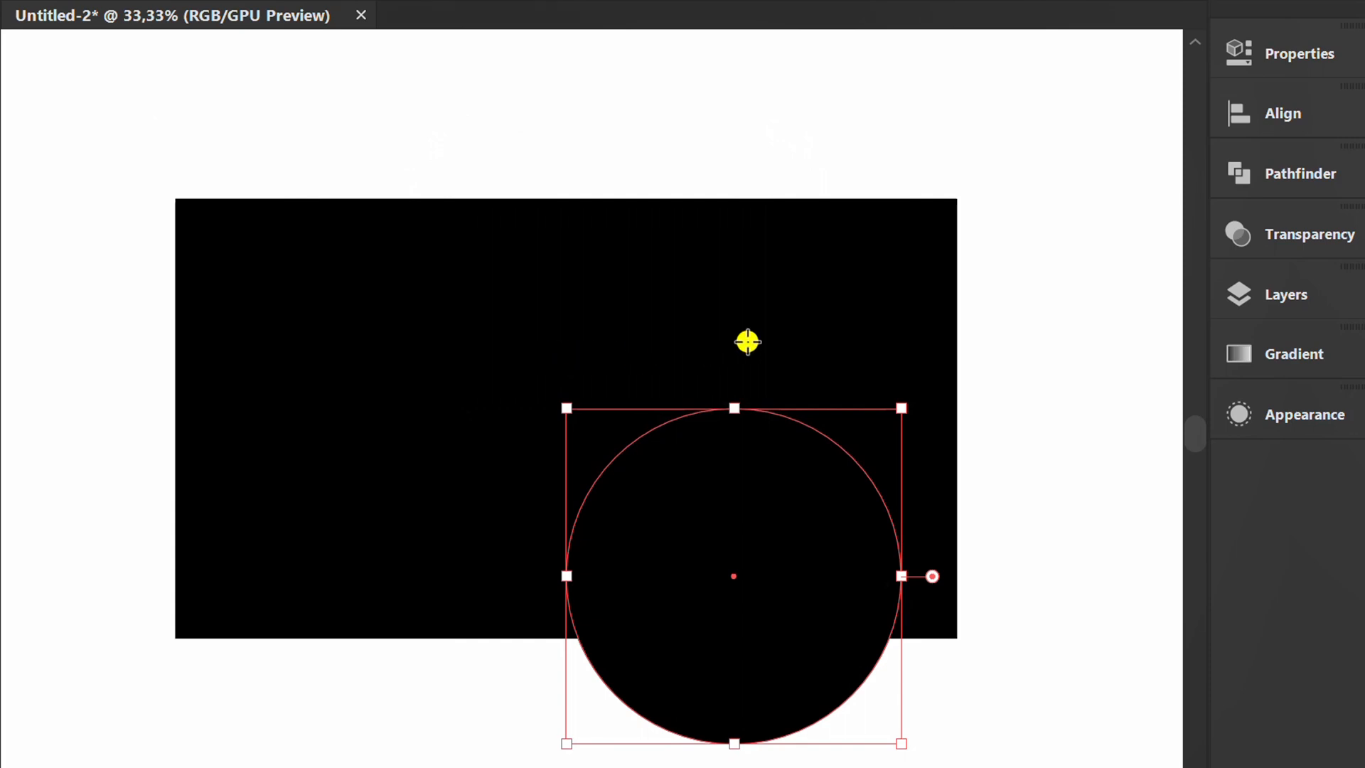
- Centre the circle horizontally and vertically on the artboard
click(1236, 138)
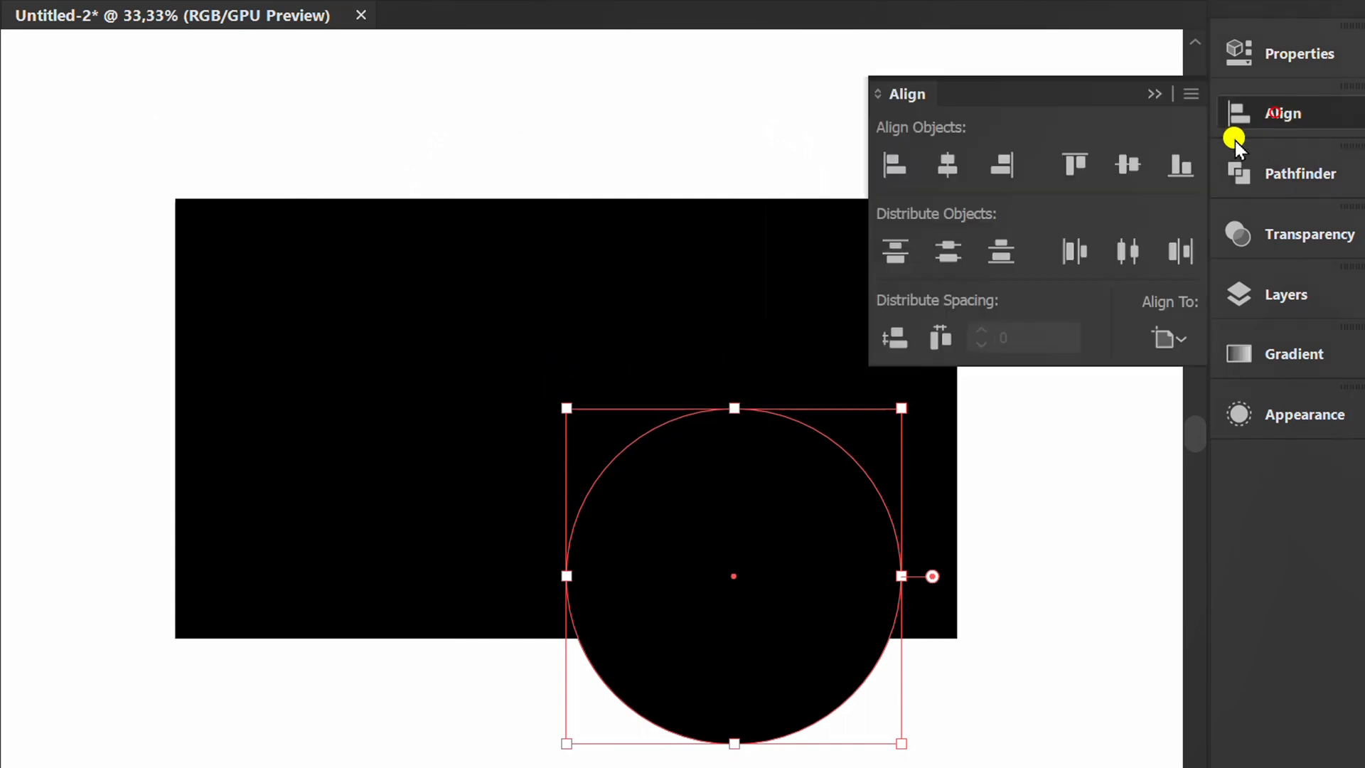
click(949, 164)
click(1130, 164)
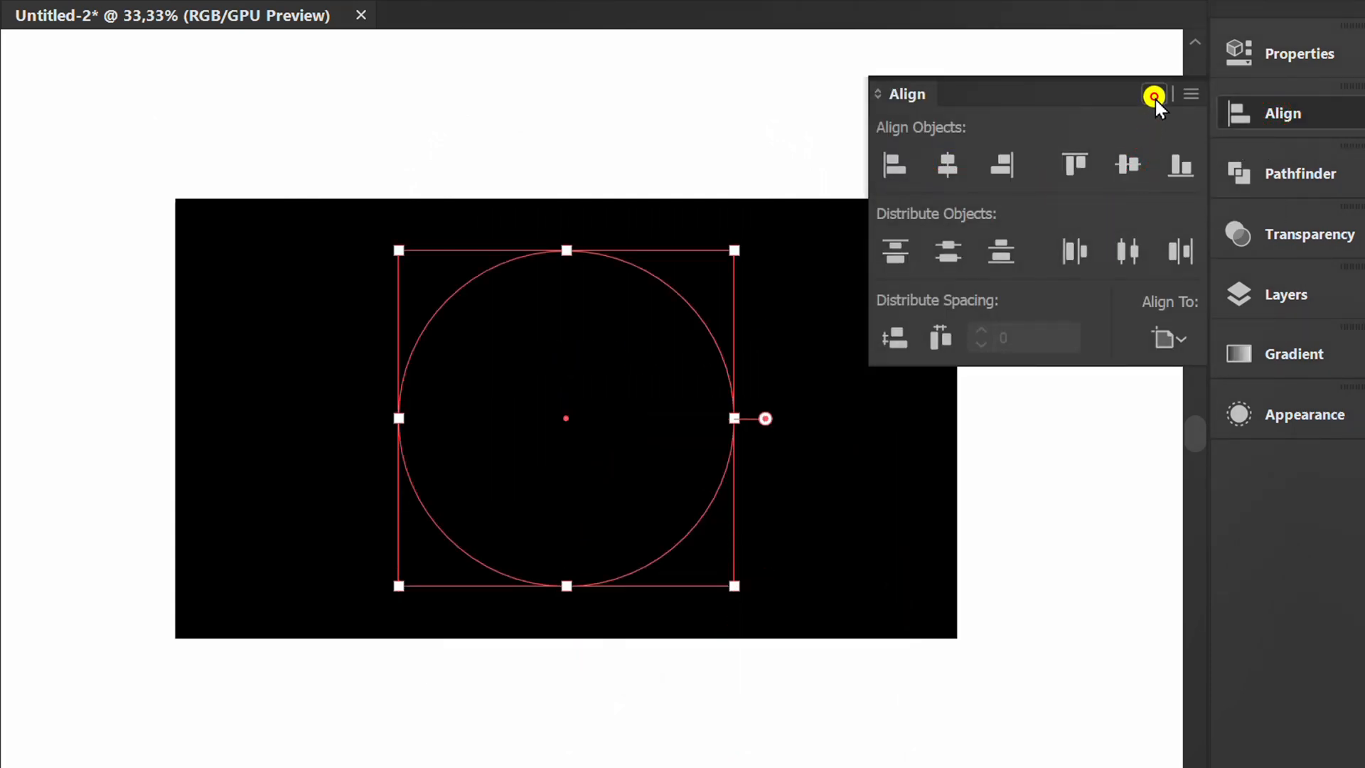
click(1155, 95)
- Set the circle's fill to none
click(1267, 53)
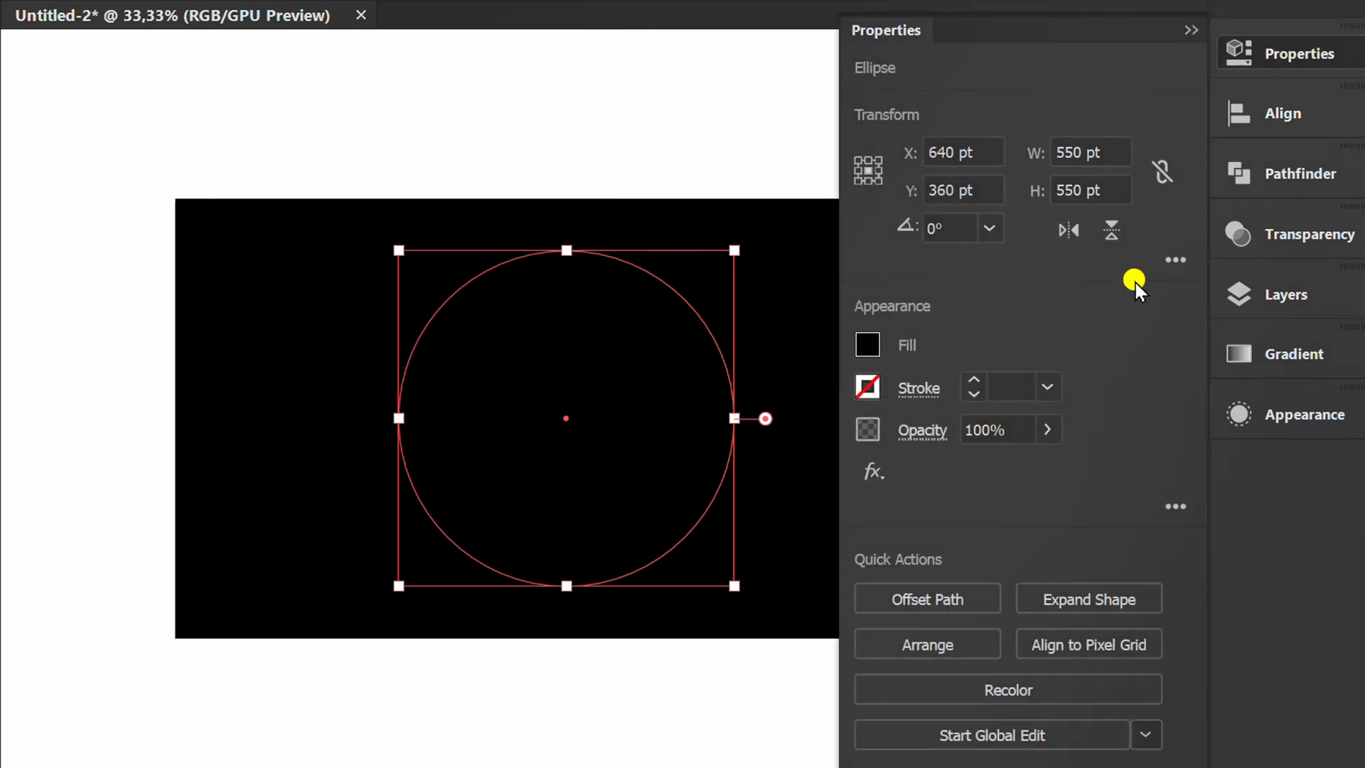
click(869, 346)
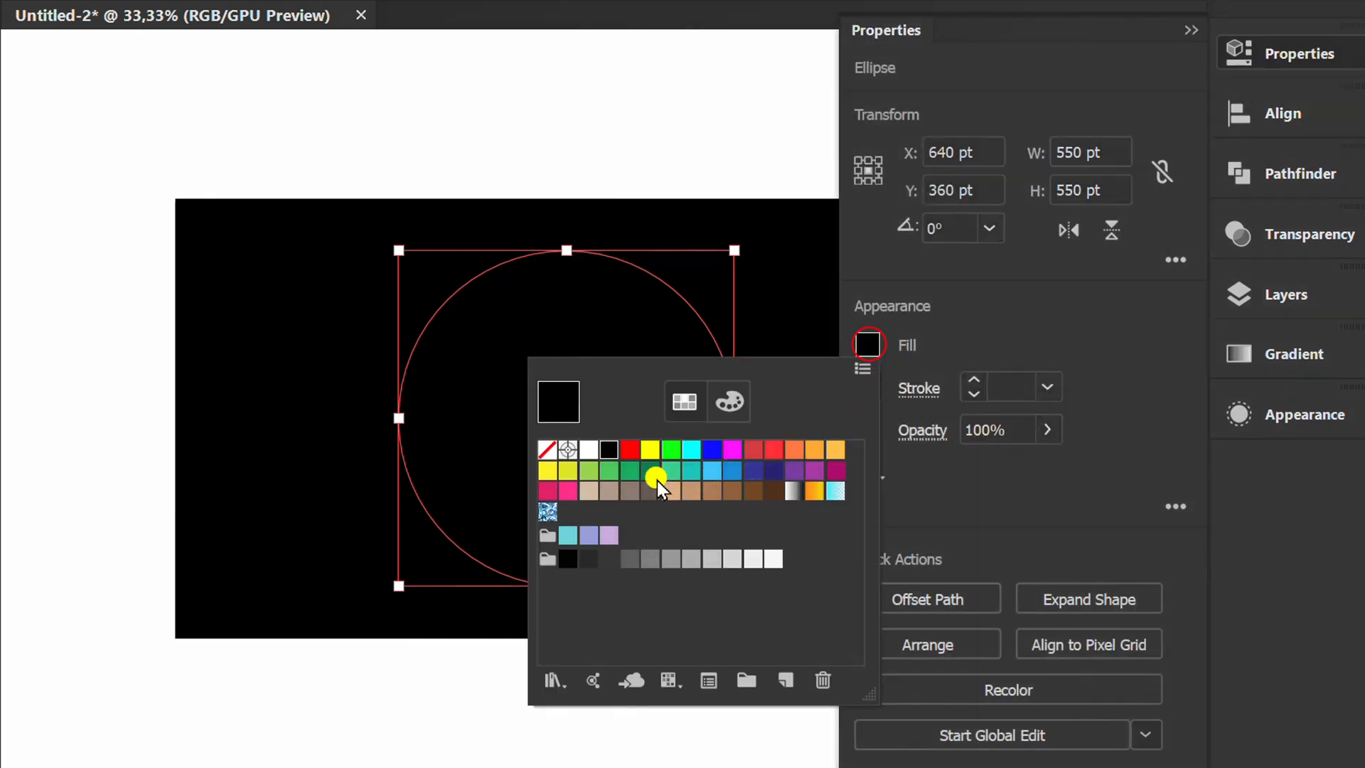
click(547, 449)
click(972, 331)
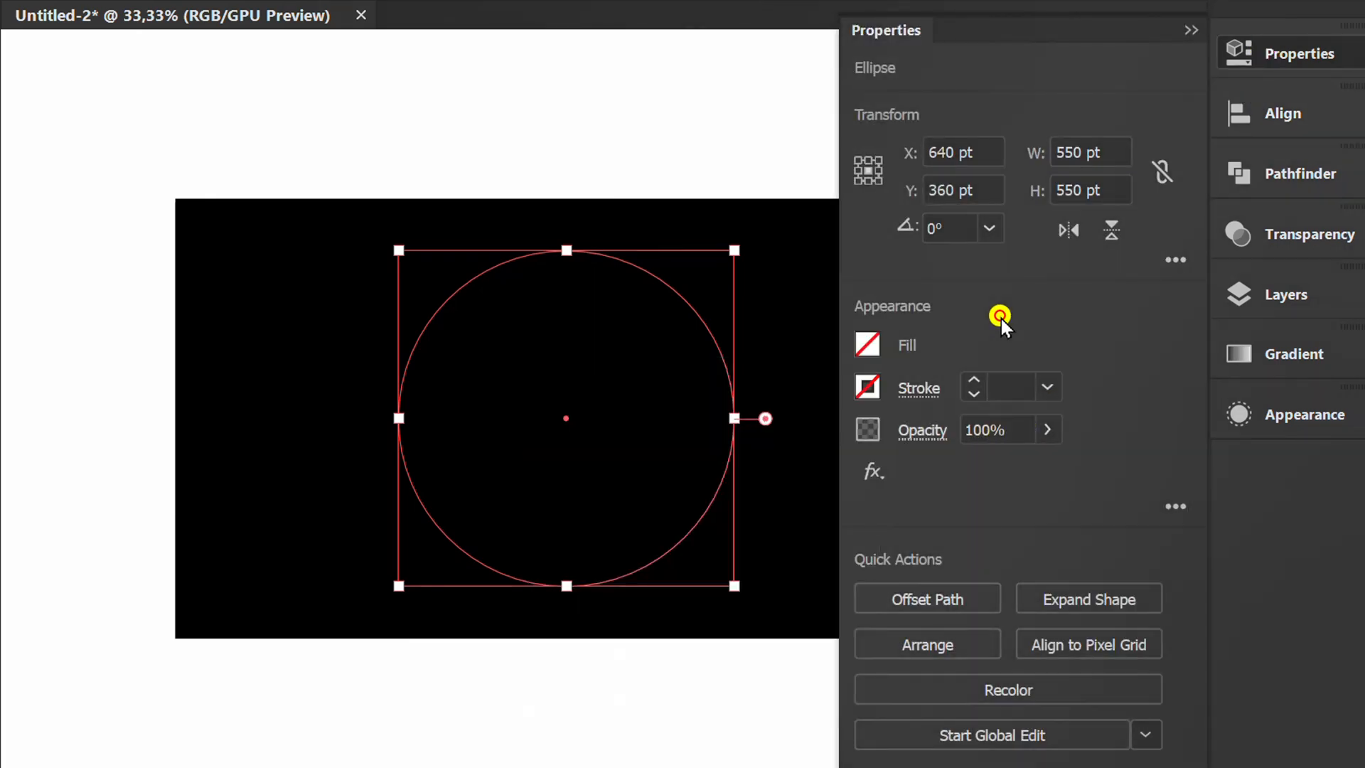
- Load the Metals gradient swatch library and apply its first gold gradient to the circle's stroke
click(867, 388)
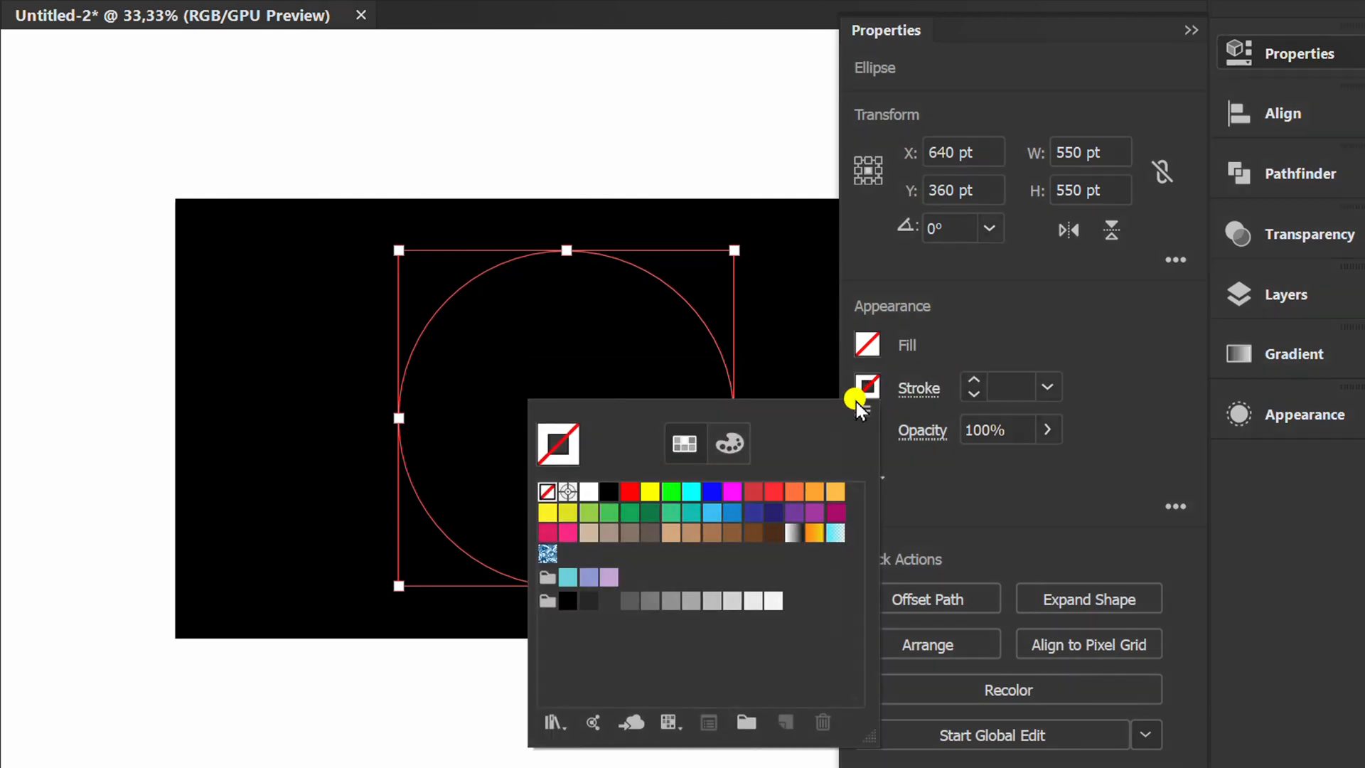
click(548, 726)
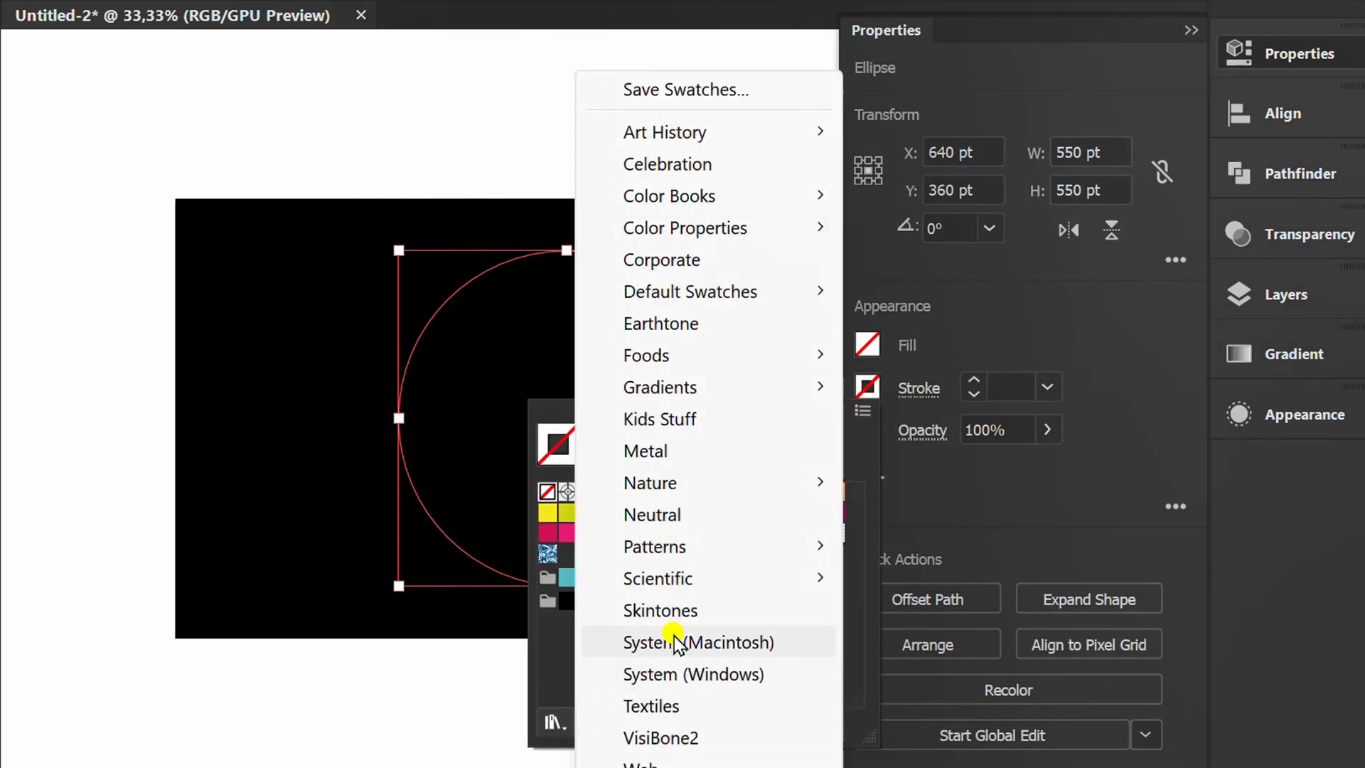
mouse_move(748, 400)
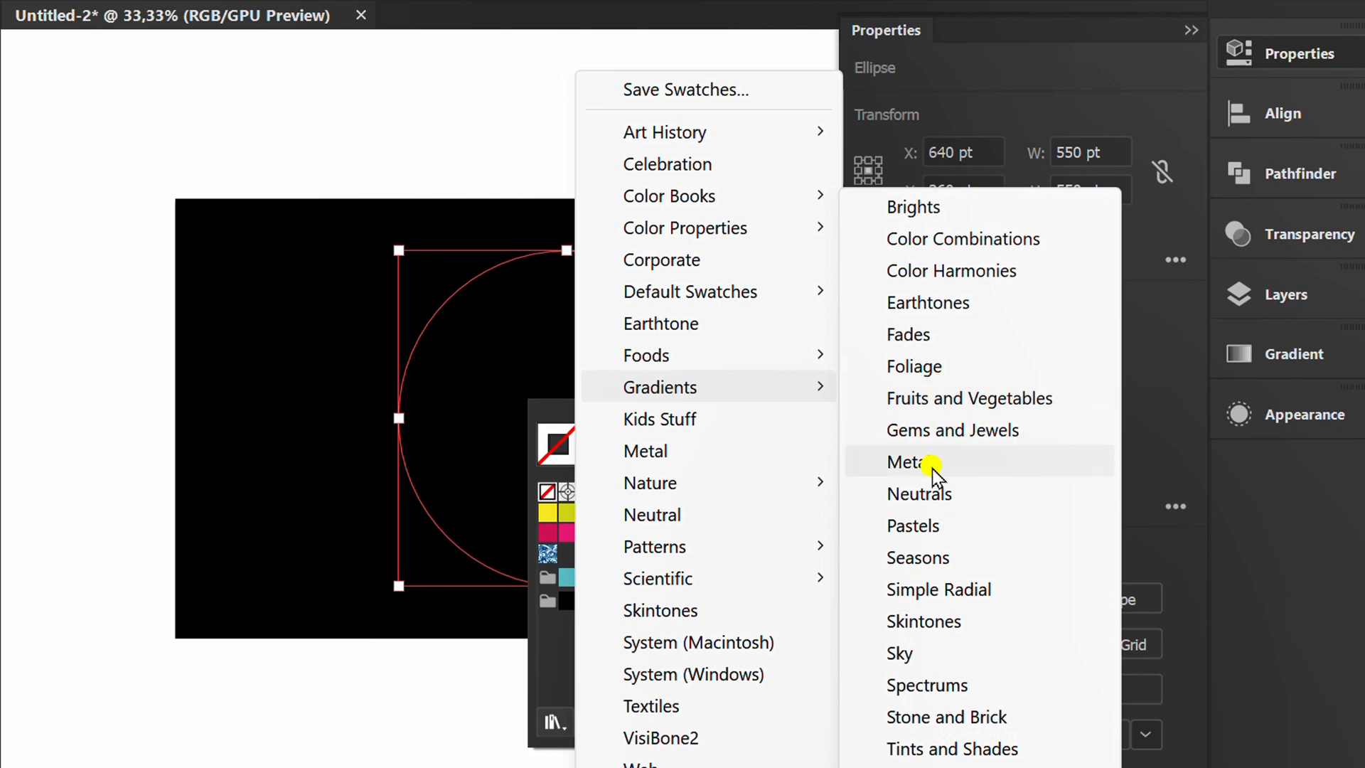
click(964, 466)
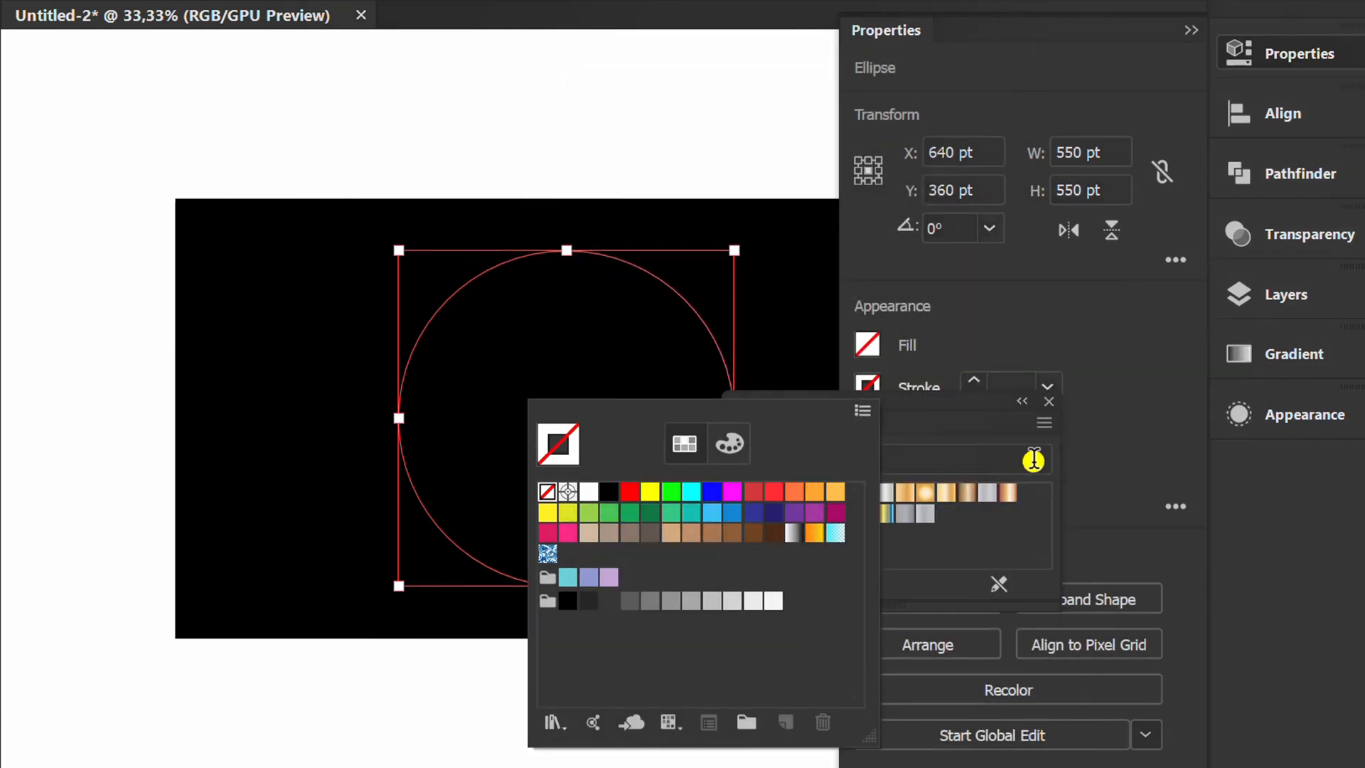
click(1154, 335)
click(1192, 30)
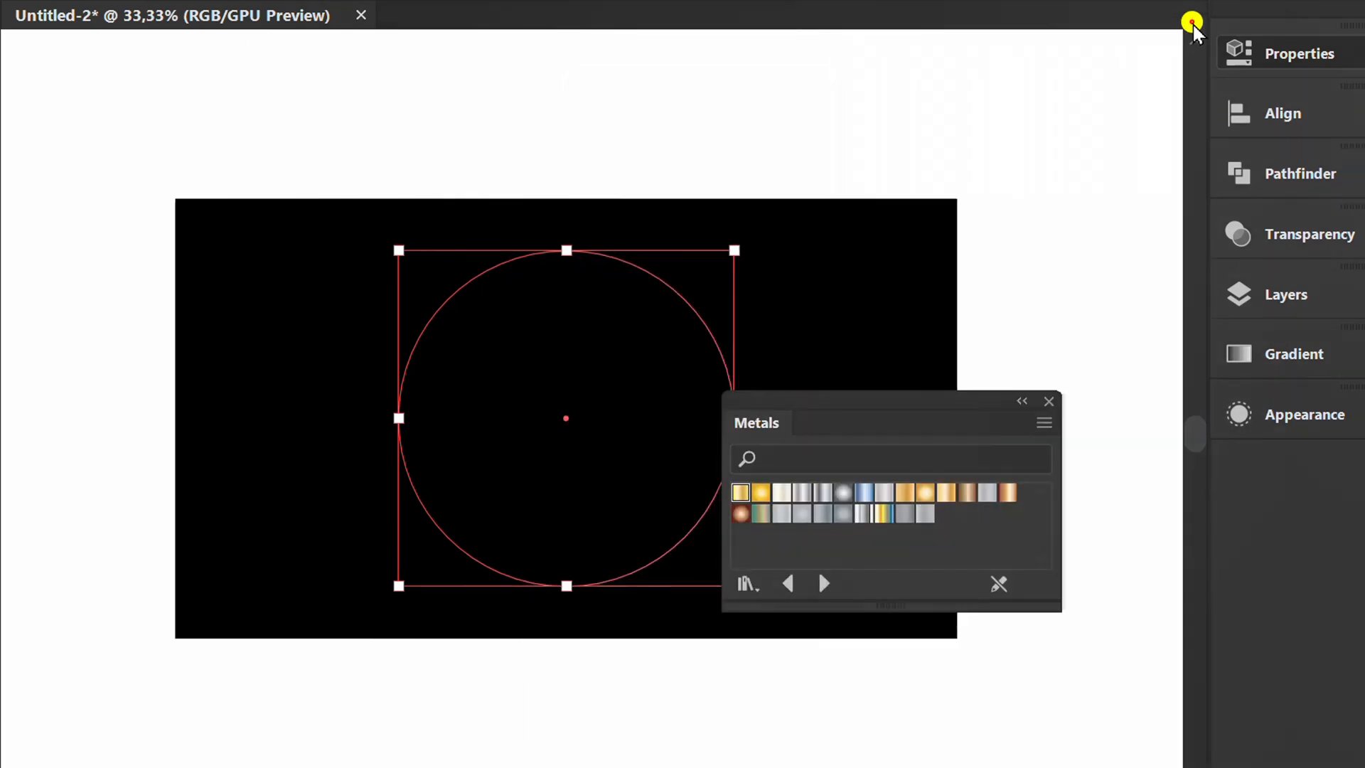
drag(908, 403, 999, 213)
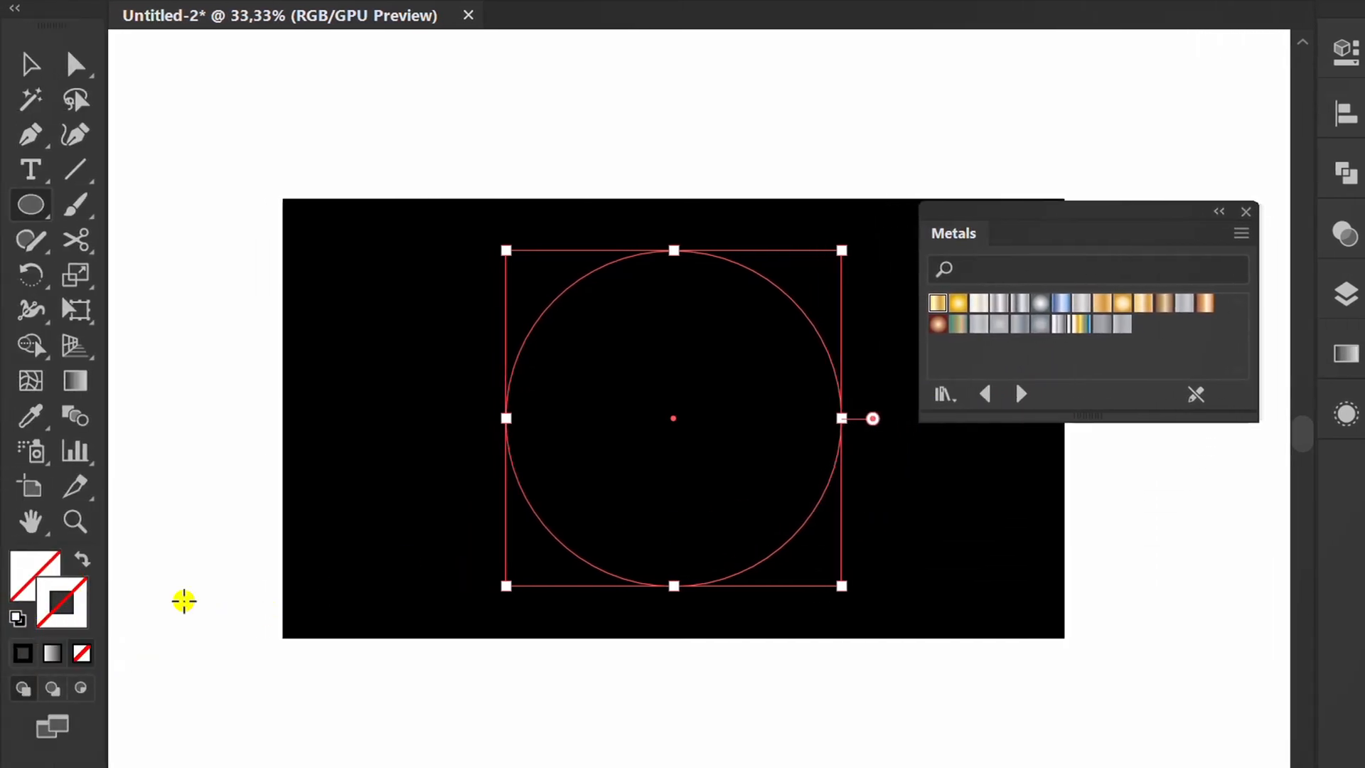
click(937, 305)
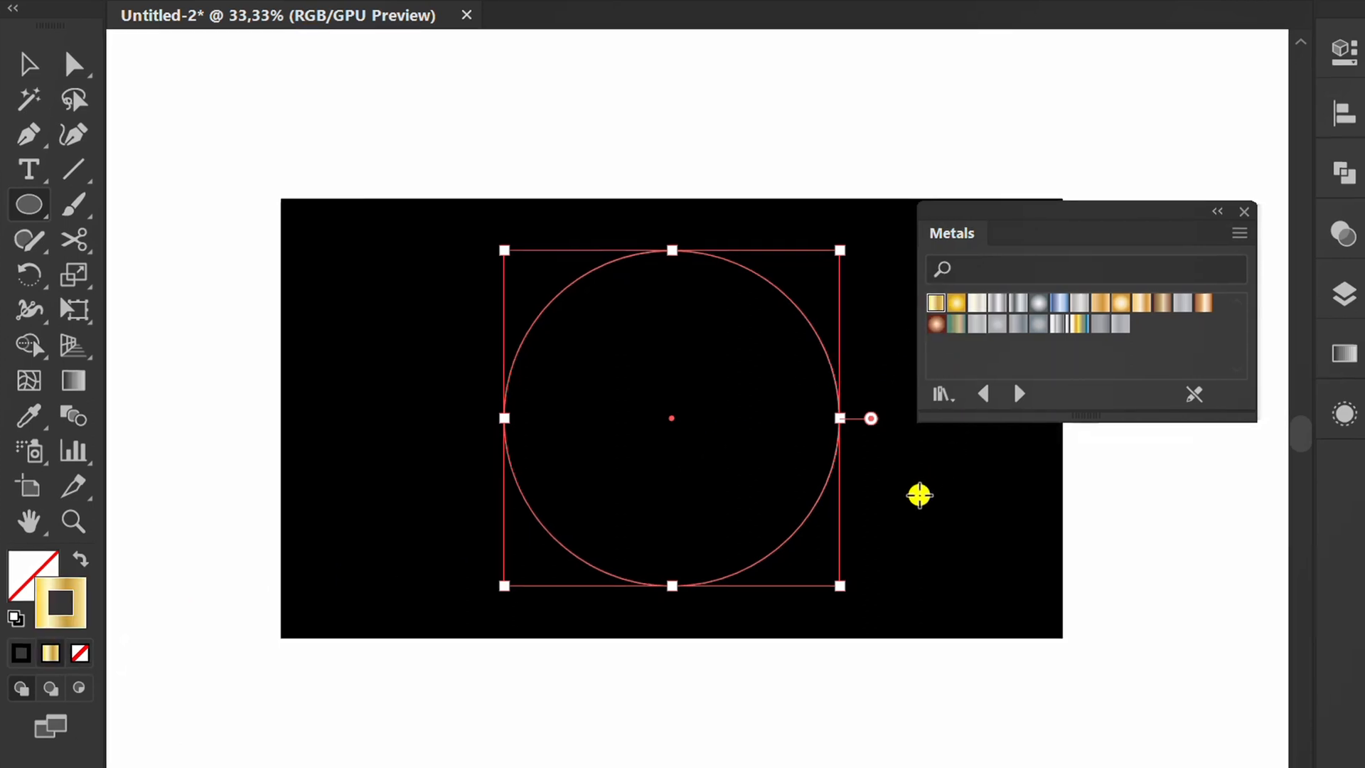
key(v)
click(851, 497)
- Dock the Metals swatches with the other collapsed panels, and float the Layers panel with Layer 2 expanded
key(ctrl+plus)
drag(643, 379, 553, 379)
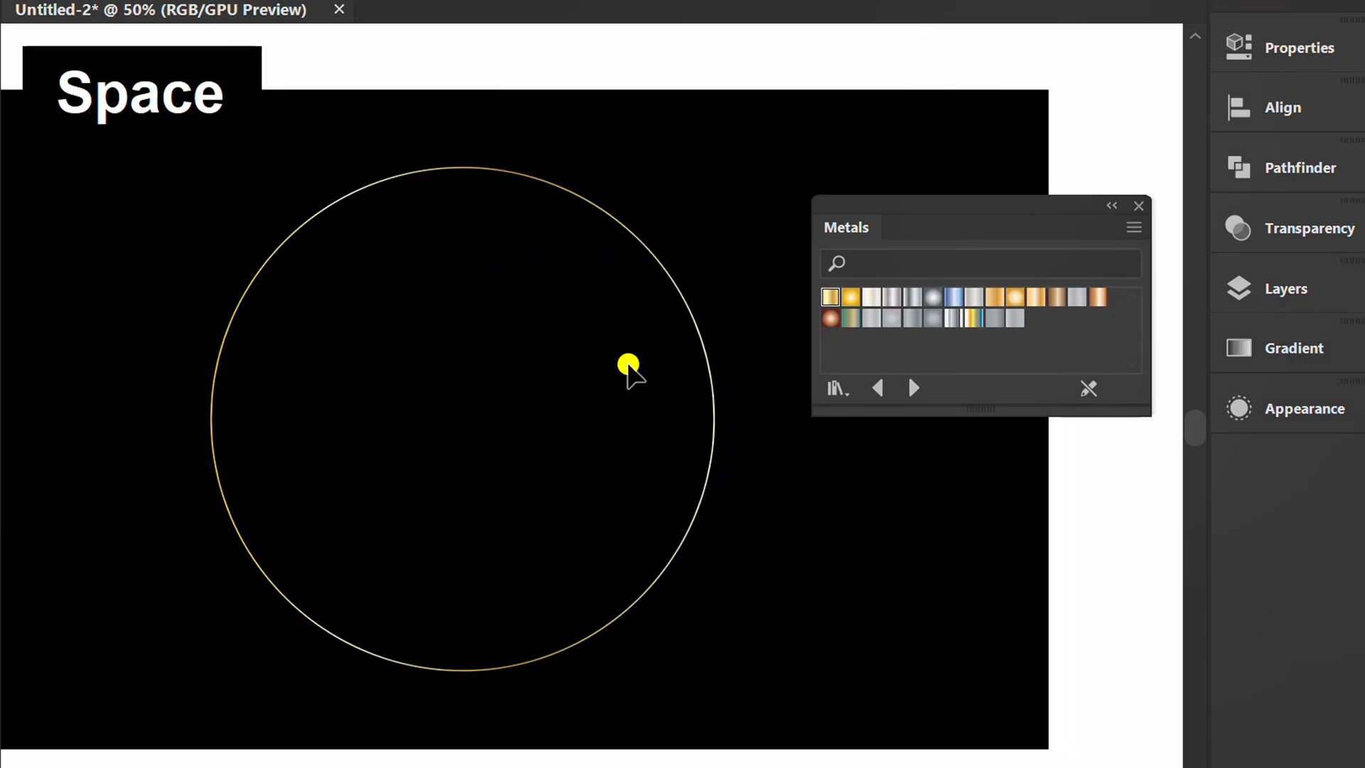
drag(951, 205, 1282, 462)
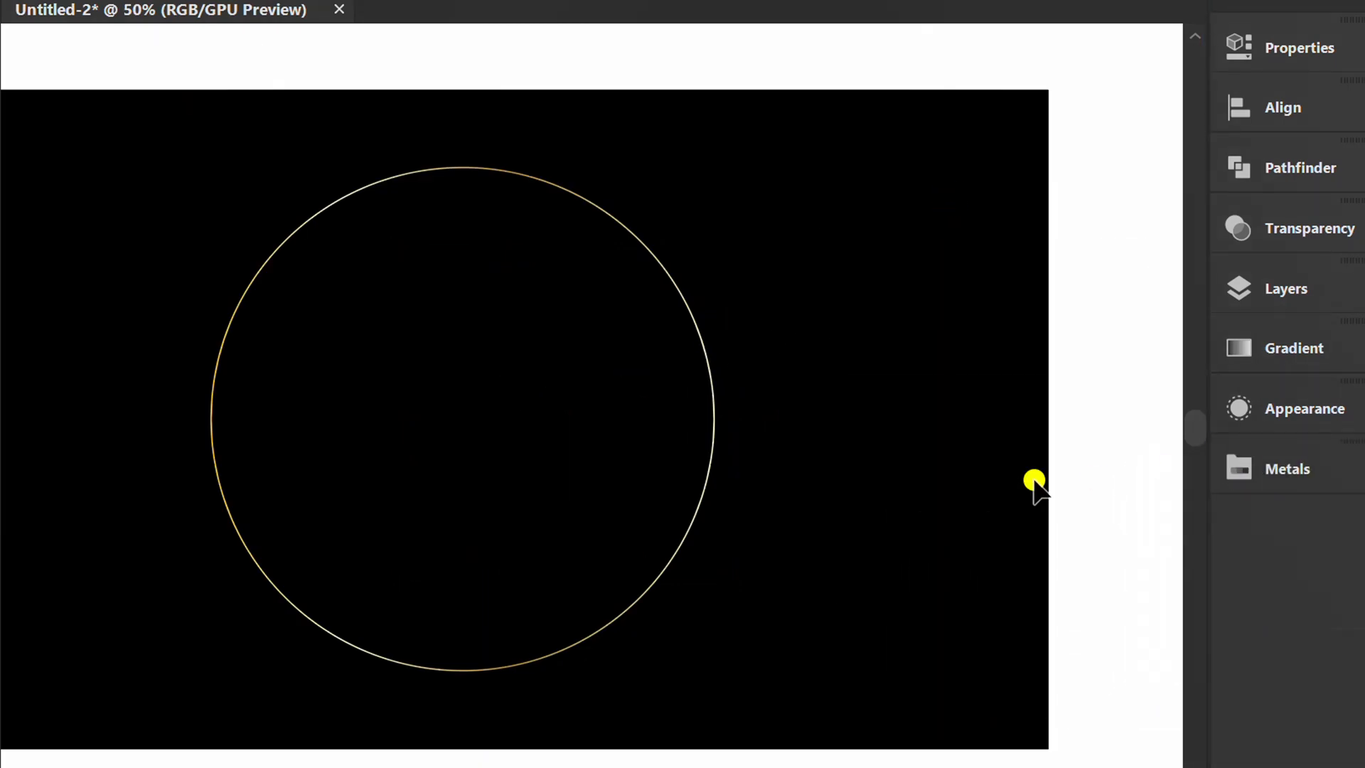
click(1267, 289)
drag(1064, 259, 992, 221)
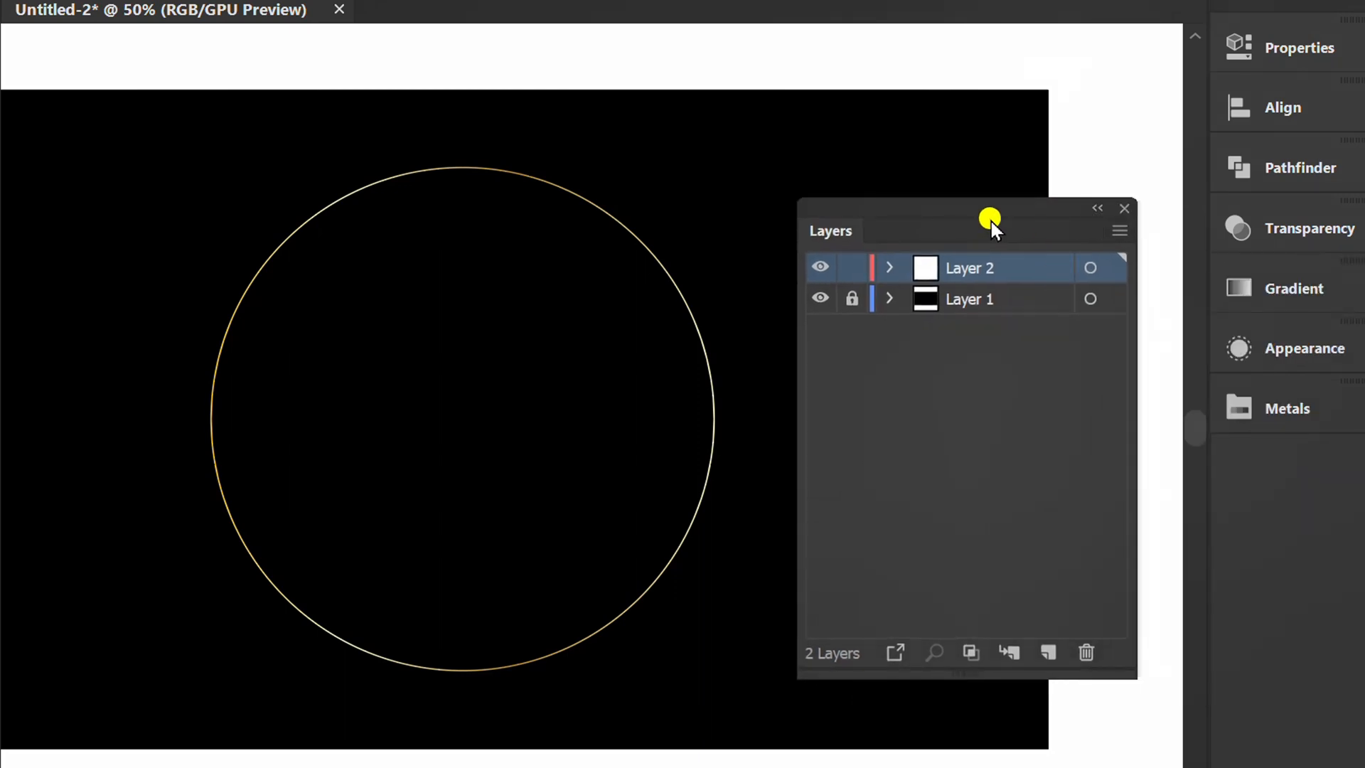
click(891, 268)
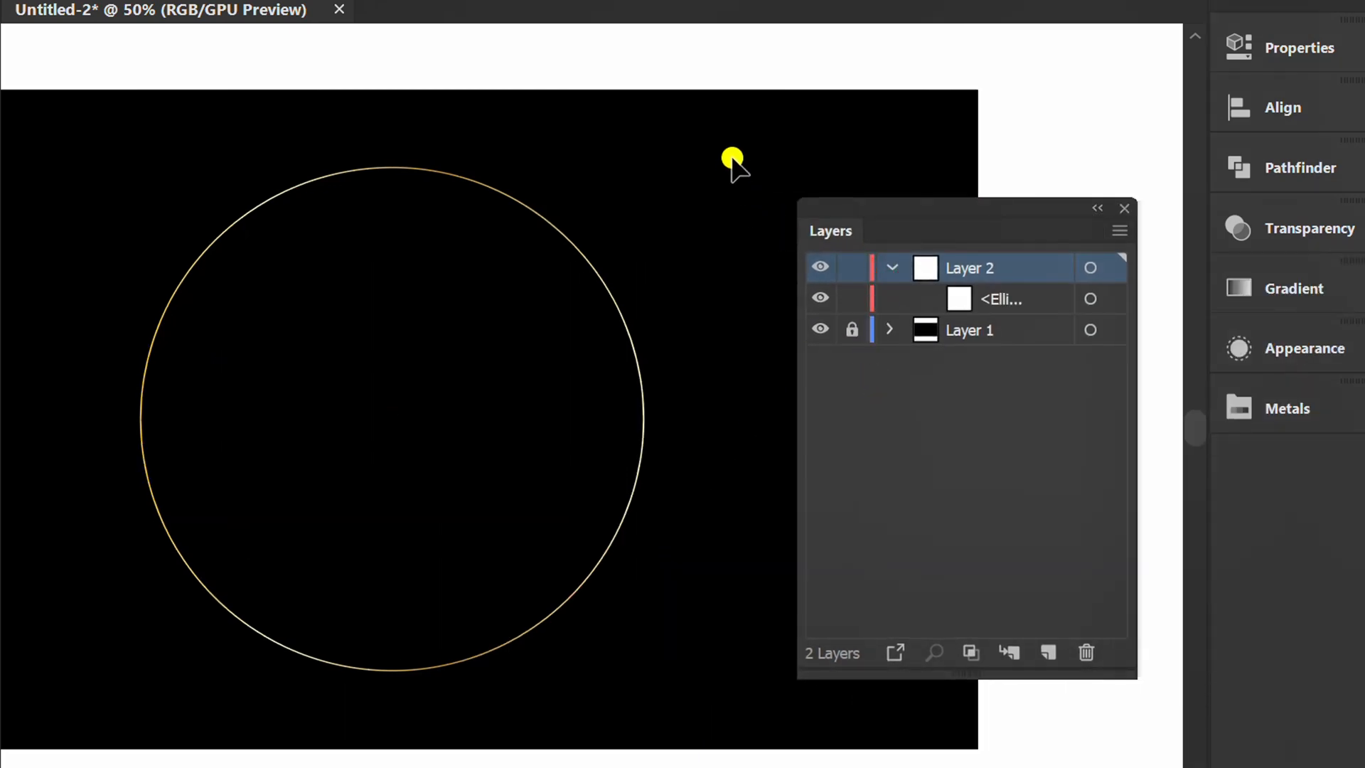
- Copy the gold circle and paste two duplicates in front at the same position
drag(732, 158, 455, 425)
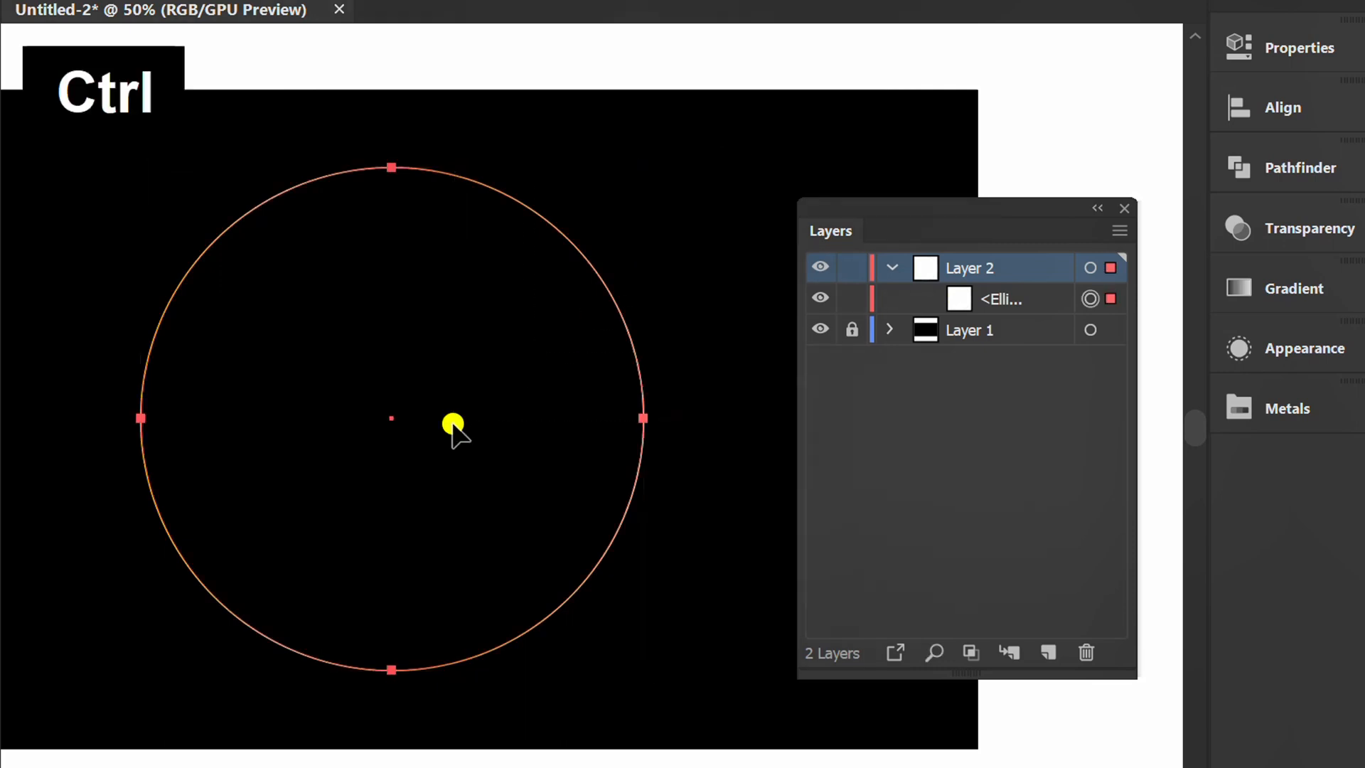
key(ctrl+c)
key(ctrl+f)
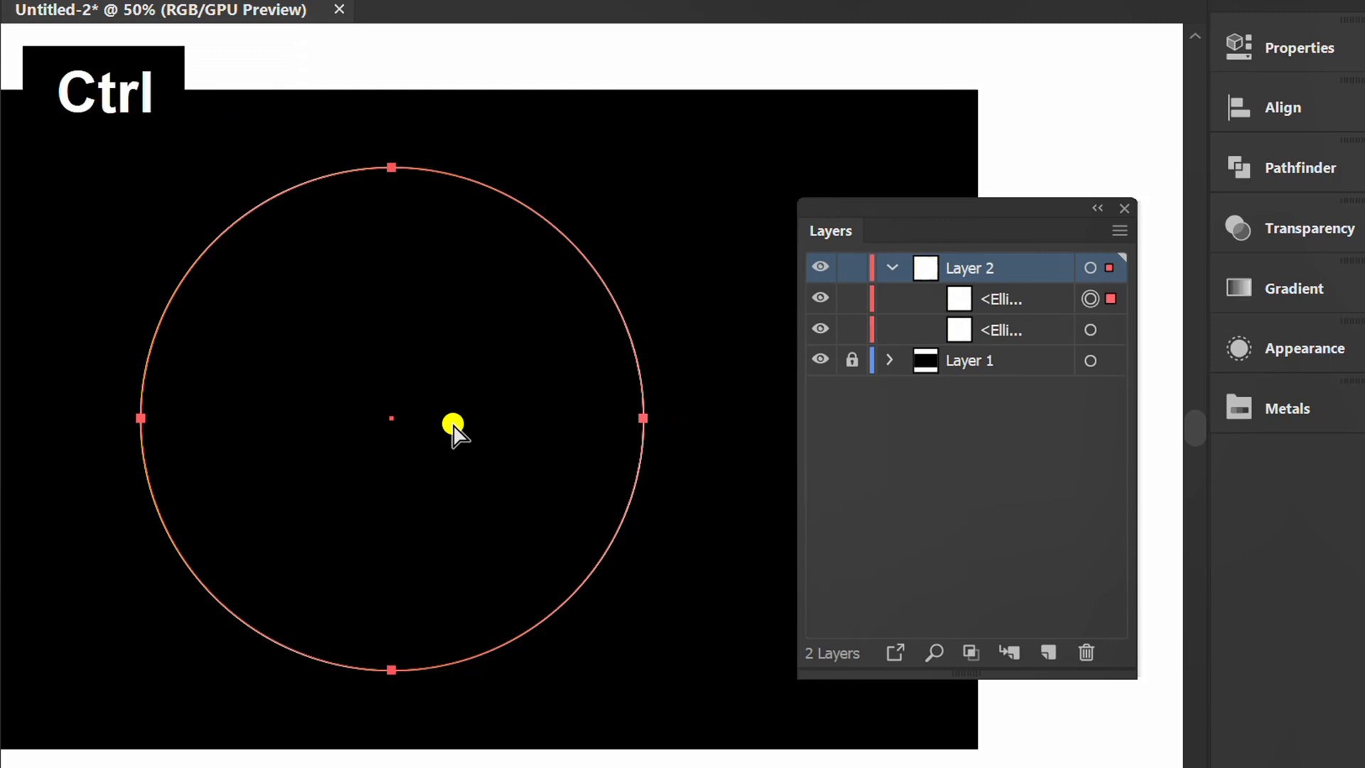
key(ctrl+f)
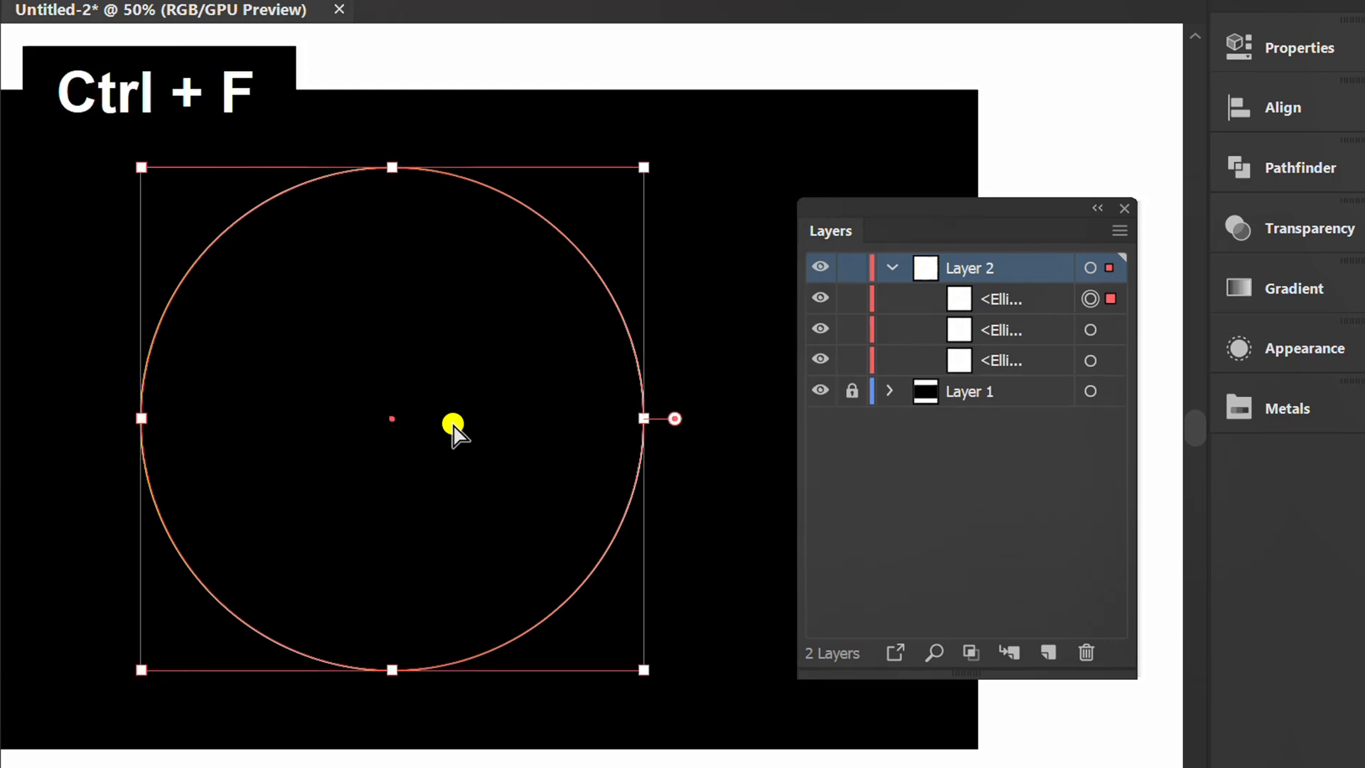
- Rename the lowest ellipse in Layer 2 as 1
double_click(1010, 358)
text(1)
click(1051, 329)
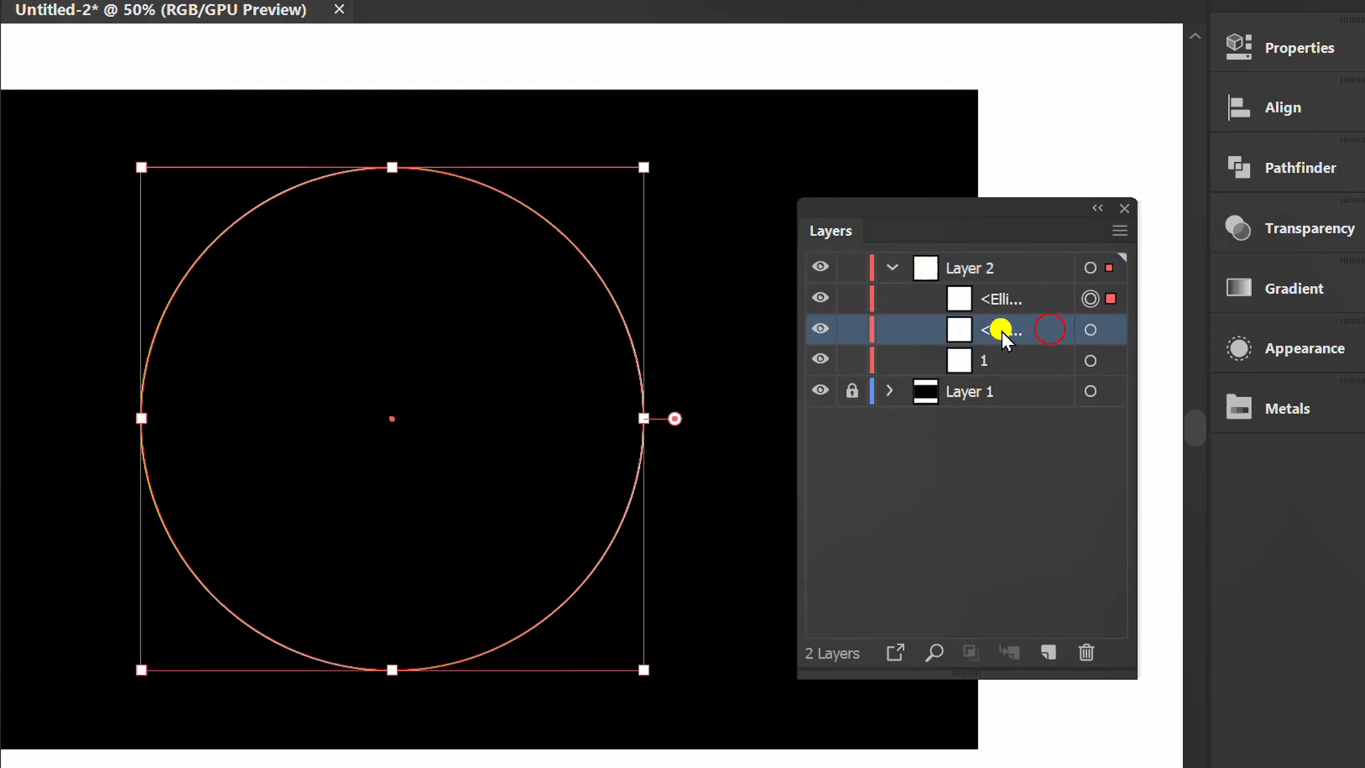
- Rename the middle ellipse in Layer 2 as 2 and the topmost one as 3, and widen the Layers panel slightly
text(2)
click(997, 298)
double_click(997, 299)
text(3)
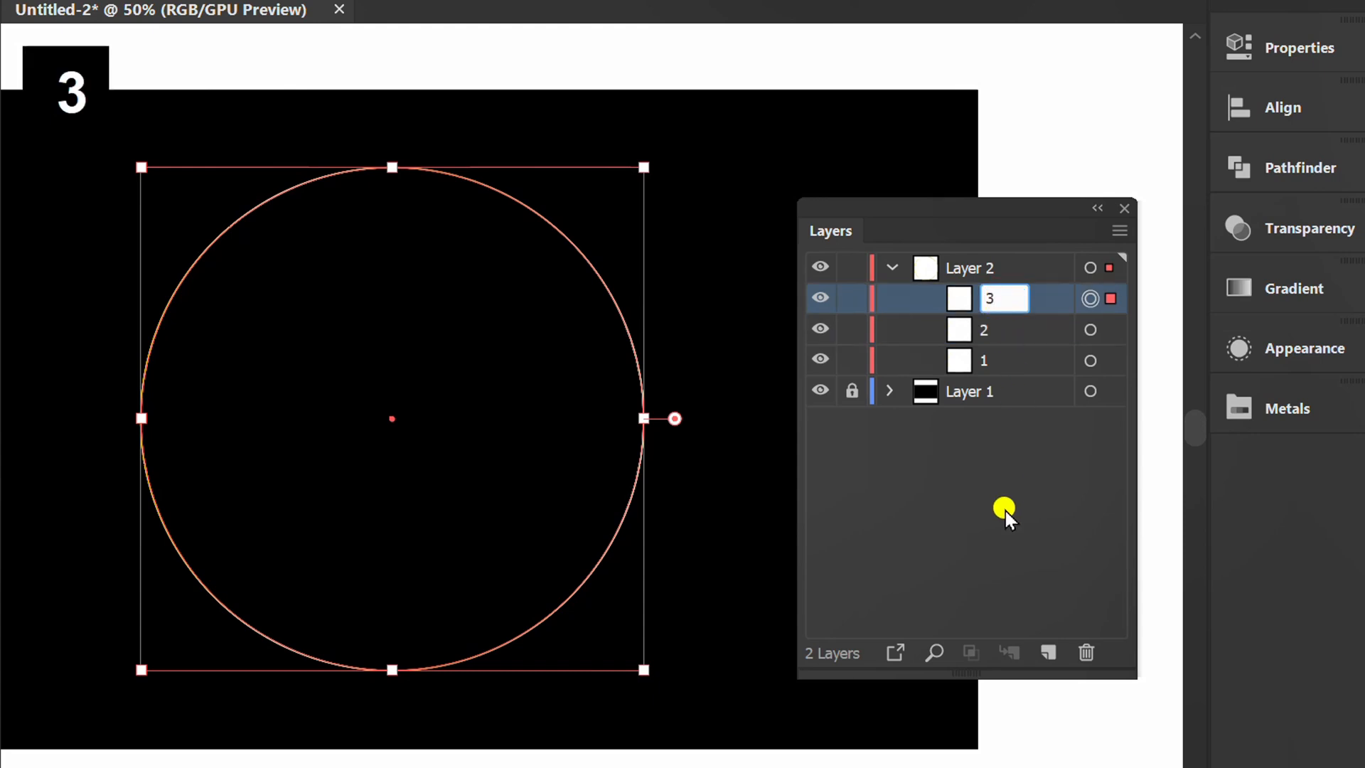
click(1001, 510)
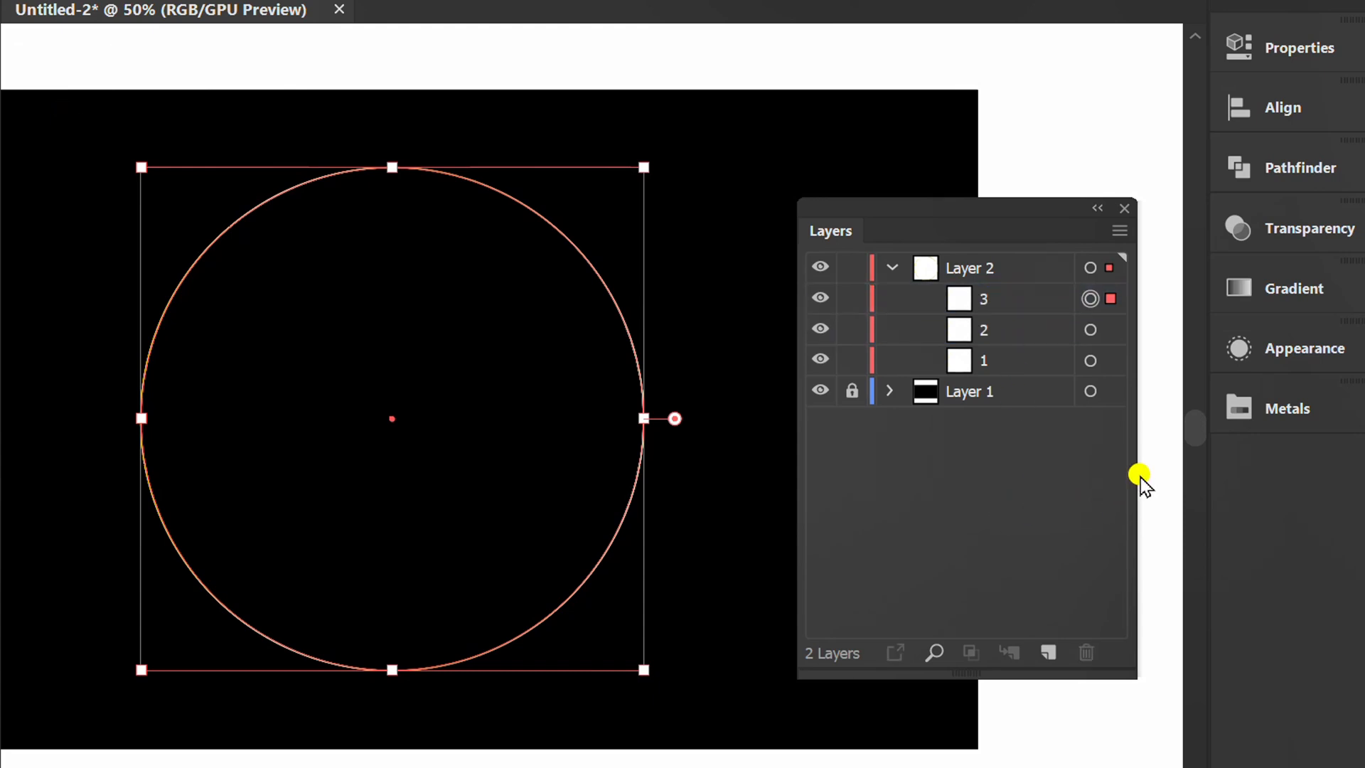
drag(1138, 474, 1179, 473)
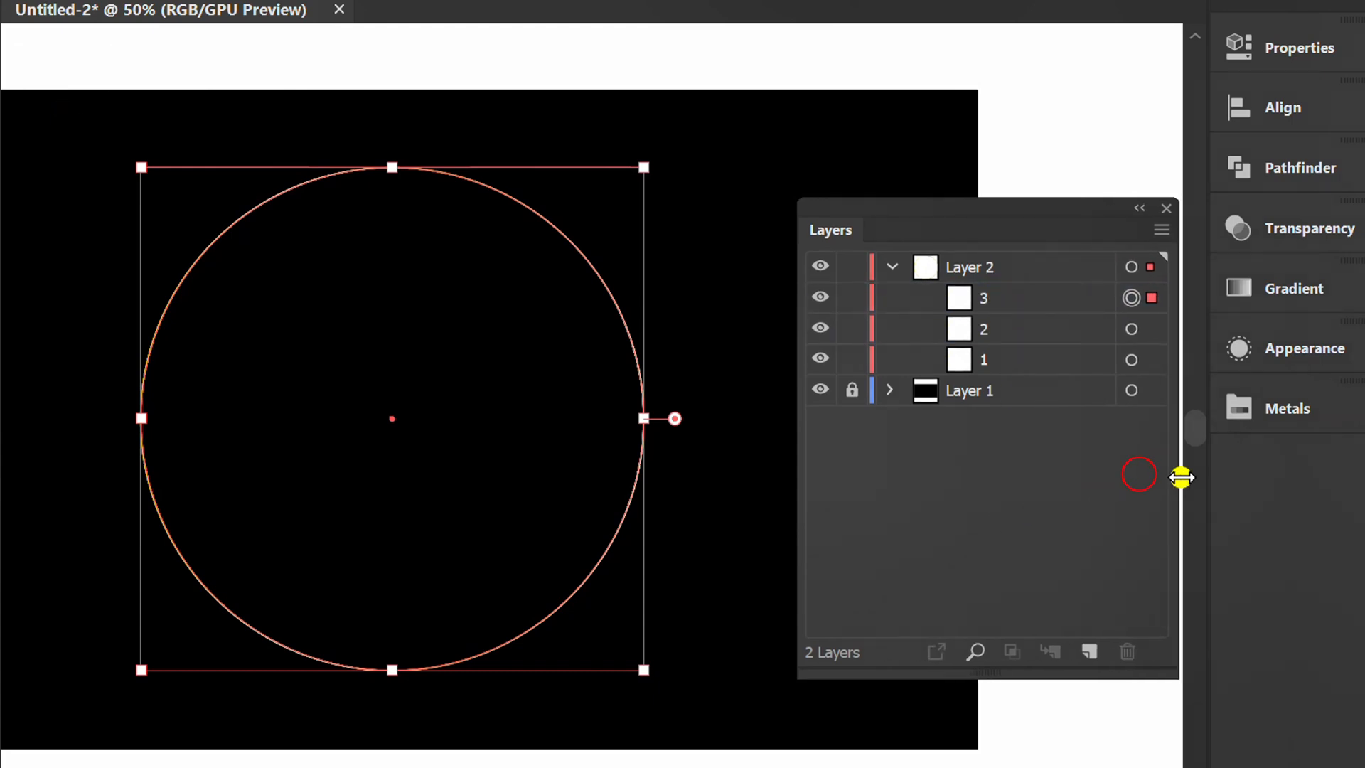
- Lock circles 3 and 2, and select circle 1 for editing with the Curvature tool
click(851, 296)
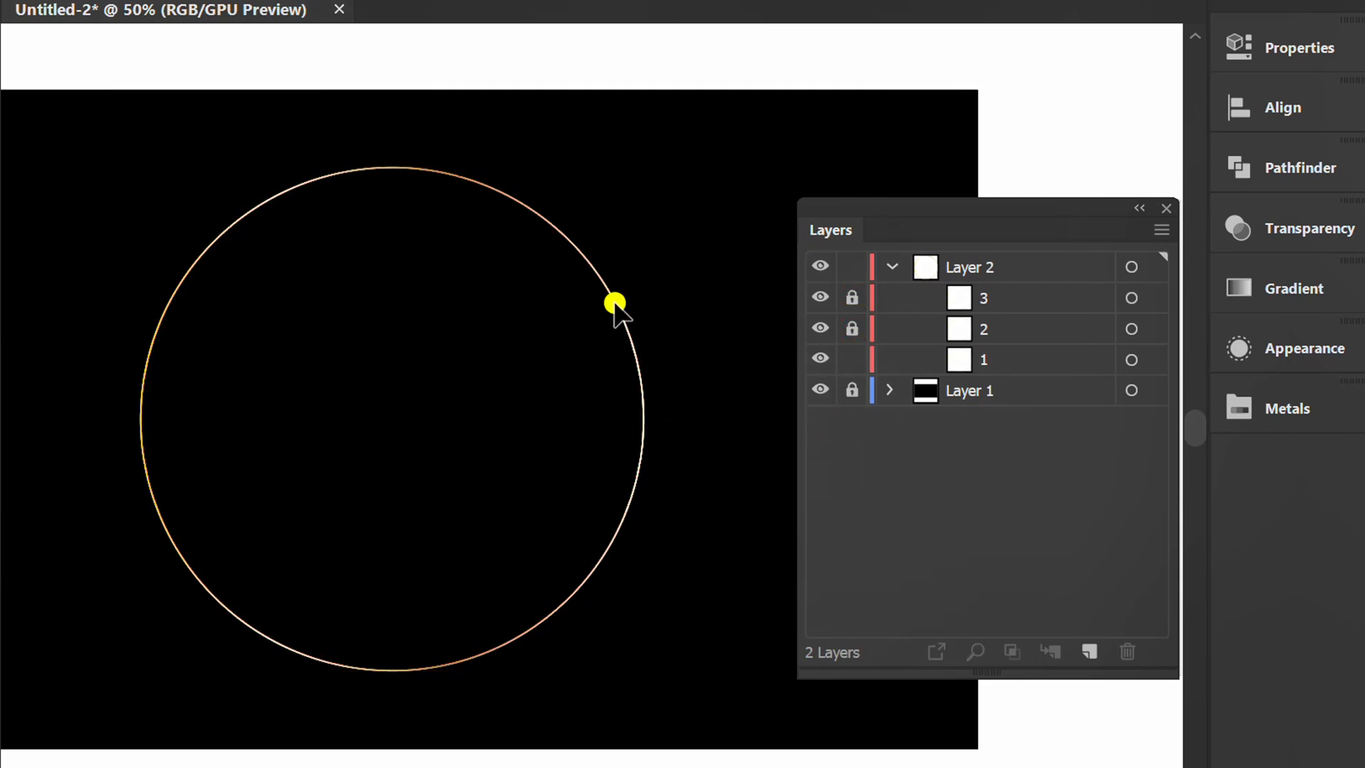
drag(625, 172, 534, 320)
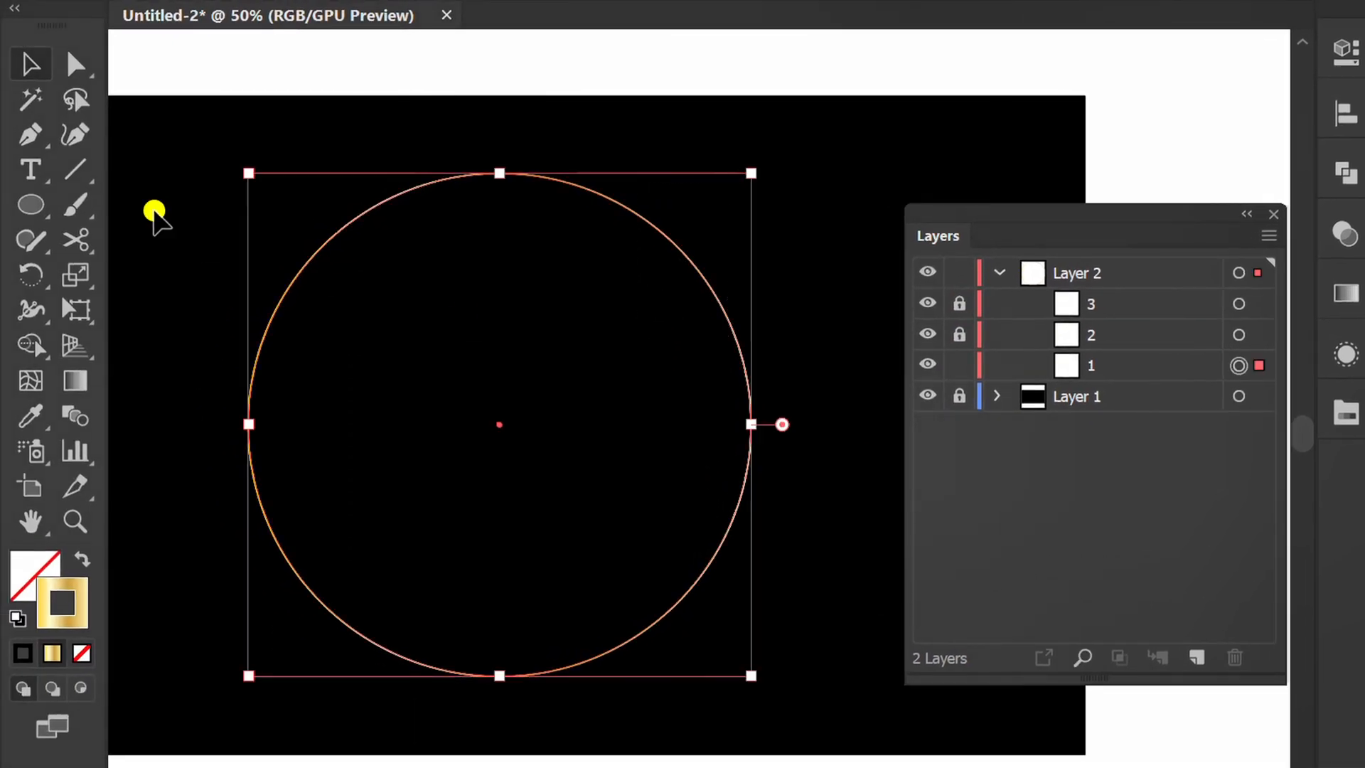
click(75, 134)
- Add curvature points along the upper-left arc of circle 1 to hold its round shape there
alt+scroll(237, 331, down, 1)
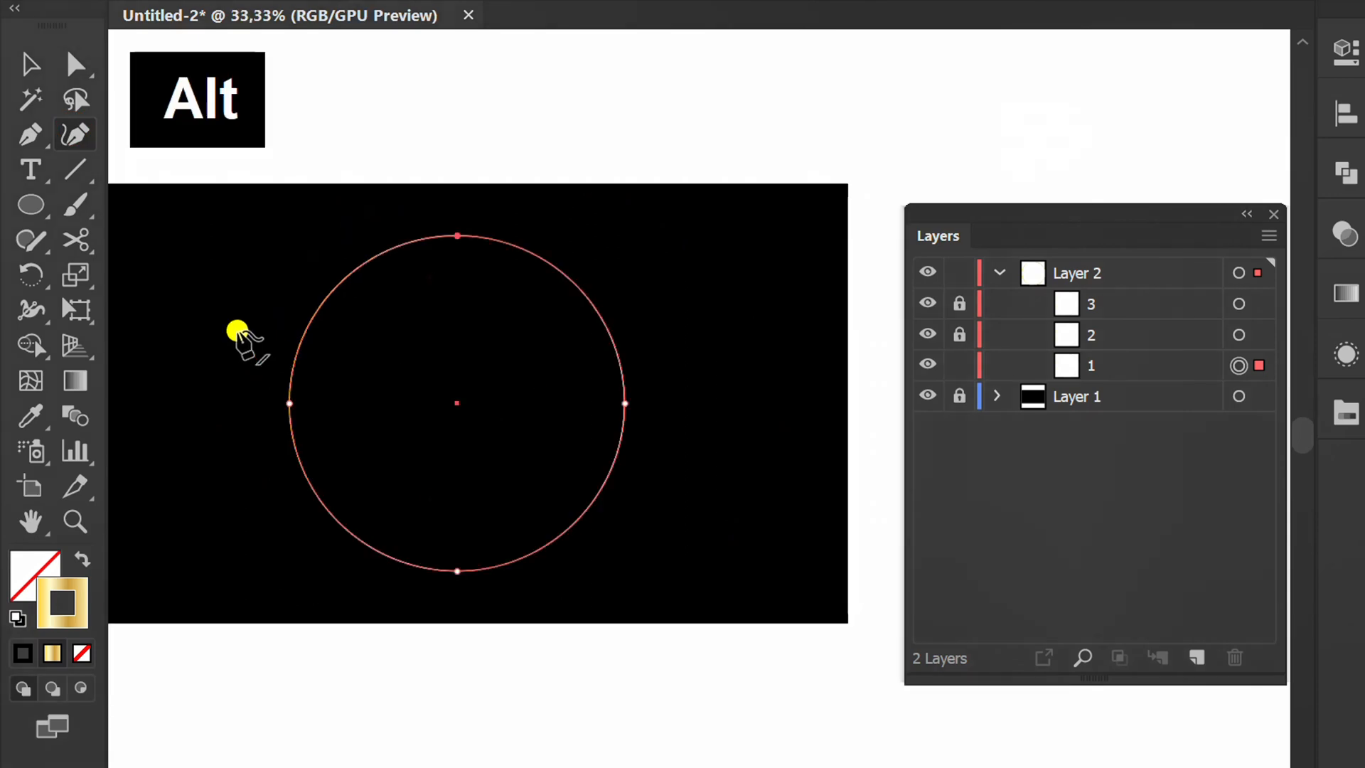
alt+scroll(281, 305, up, 2)
alt+scroll(334, 331, up, 1)
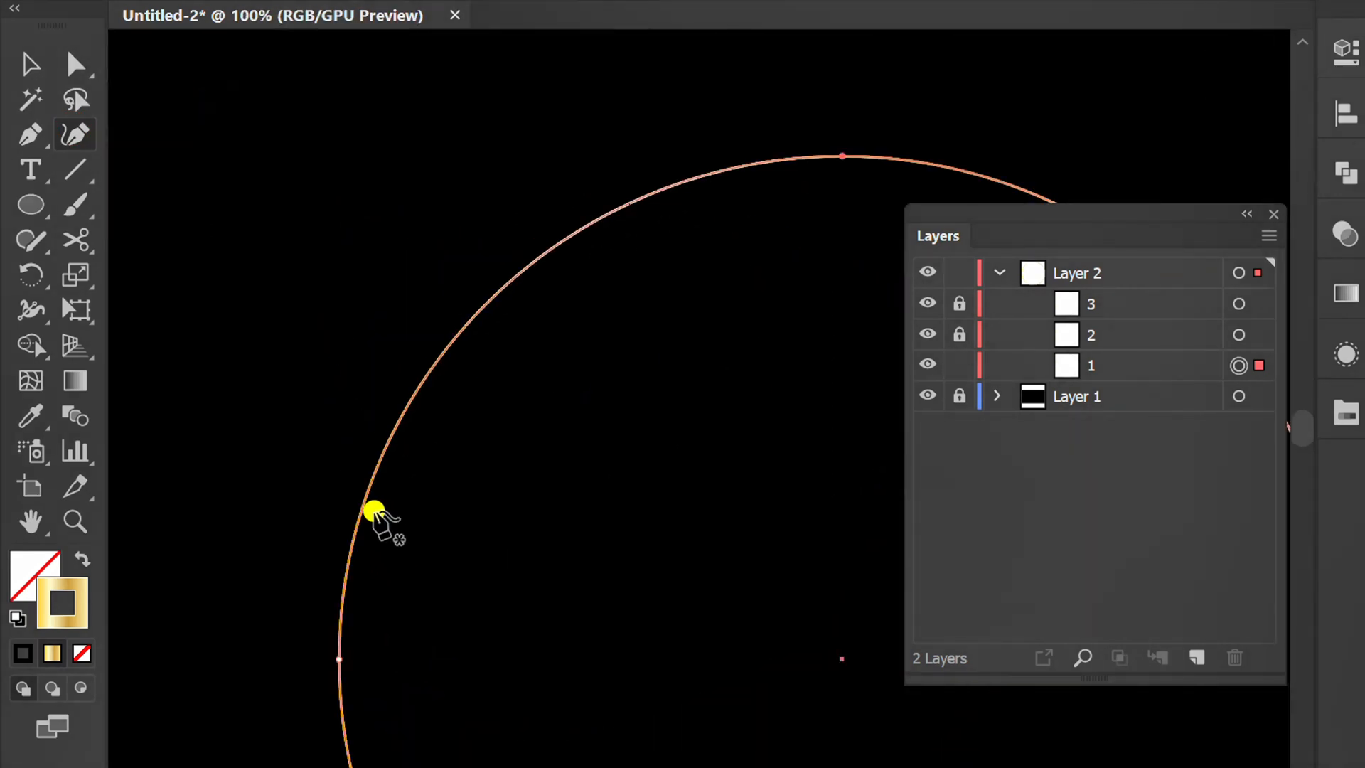
click(365, 507)
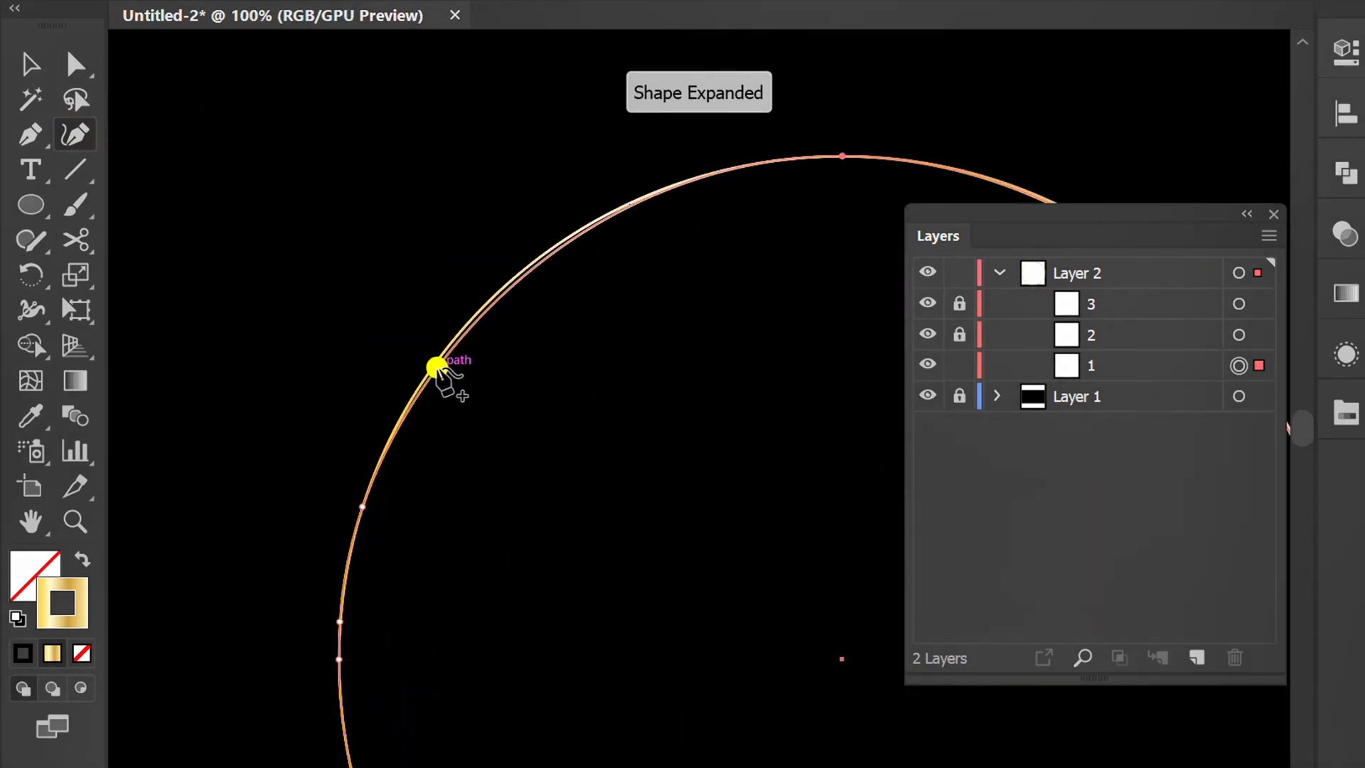
click(614, 211)
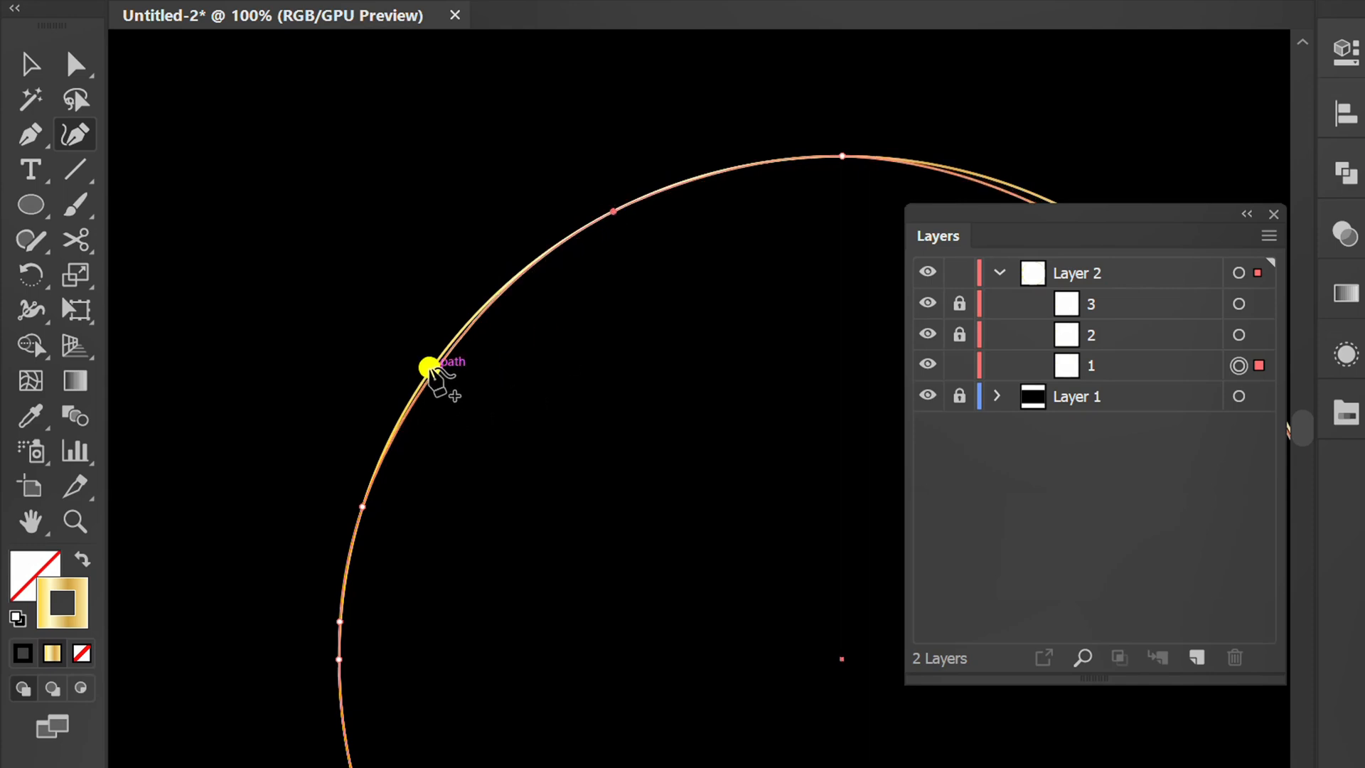
alt+scroll(429, 367, up, 4)
alt+scroll(539, 372, down, 6)
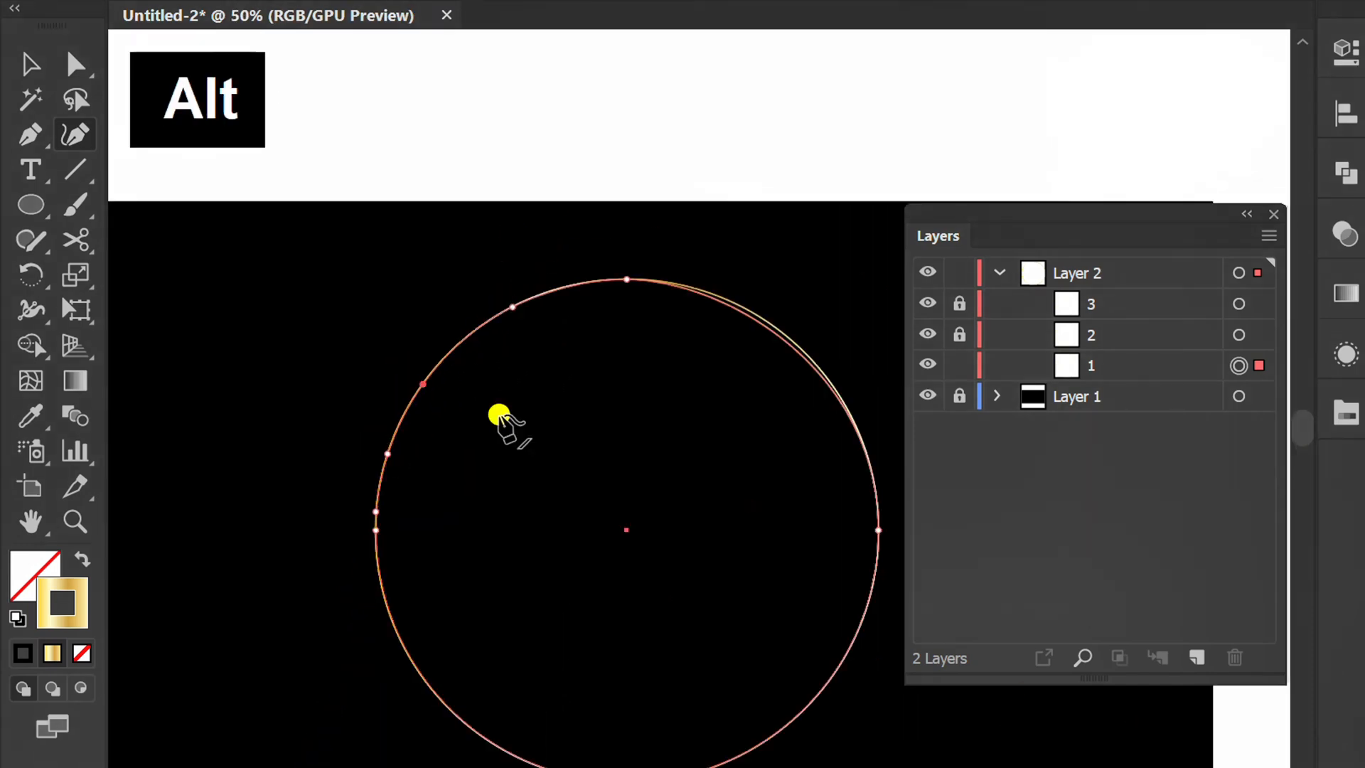
alt+scroll(500, 416, up, 4)
- Add points along the upper-right arc of path 1 and pull them inward into an uneven wave
drag(478, 295, 471, 334)
alt+scroll(483, 267, down, 1)
alt+scroll(568, 314, up, 1)
click(589, 396)
drag(586, 396, 655, 359)
alt+scroll(353, 180, down, 2)
alt+scroll(590, 402, up, 2)
drag(760, 379, 741, 458)
alt+scroll(548, 170, down, 2)
alt+scroll(719, 374, up, 1)
alt+scroll(640, 359, down, 2)
alt+scroll(714, 397, up, 2)
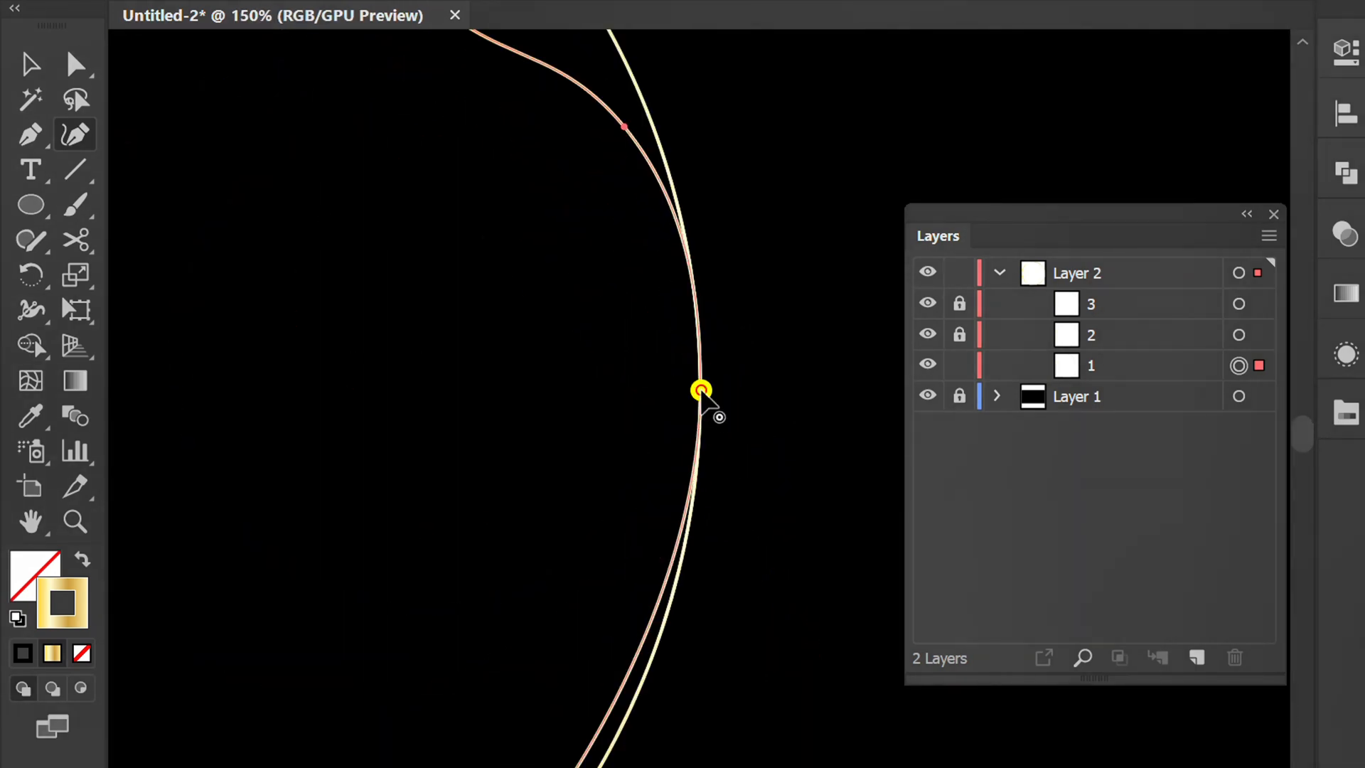
- Shift path 1's rightmost anchor up along the circle and bend the segment below it inward with two new points
drag(701, 390, 695, 290)
alt+scroll(704, 292, down, 2)
alt+scroll(682, 359, up, 2)
click(691, 457)
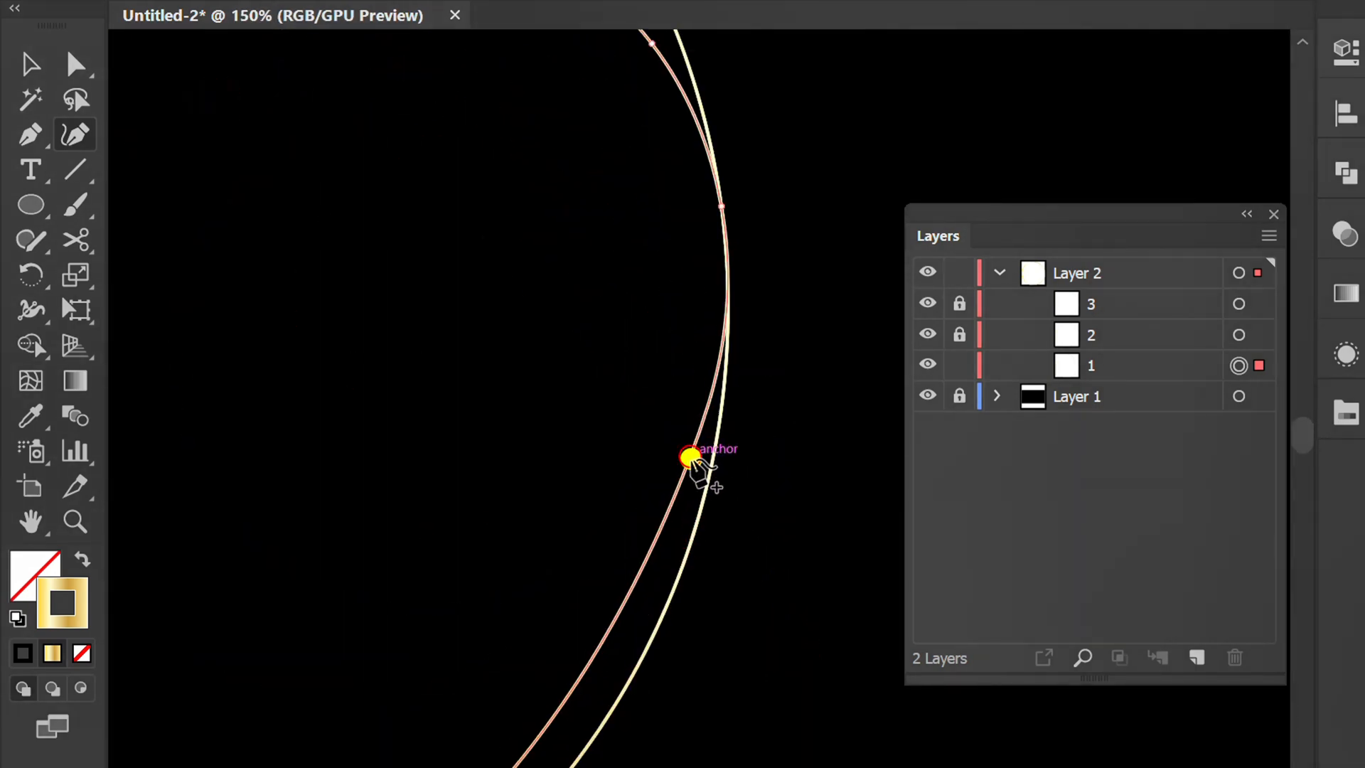
drag(690, 457, 628, 445)
alt+scroll(619, 384, down, 2)
alt+scroll(640, 519, up, 2)
click(523, 314)
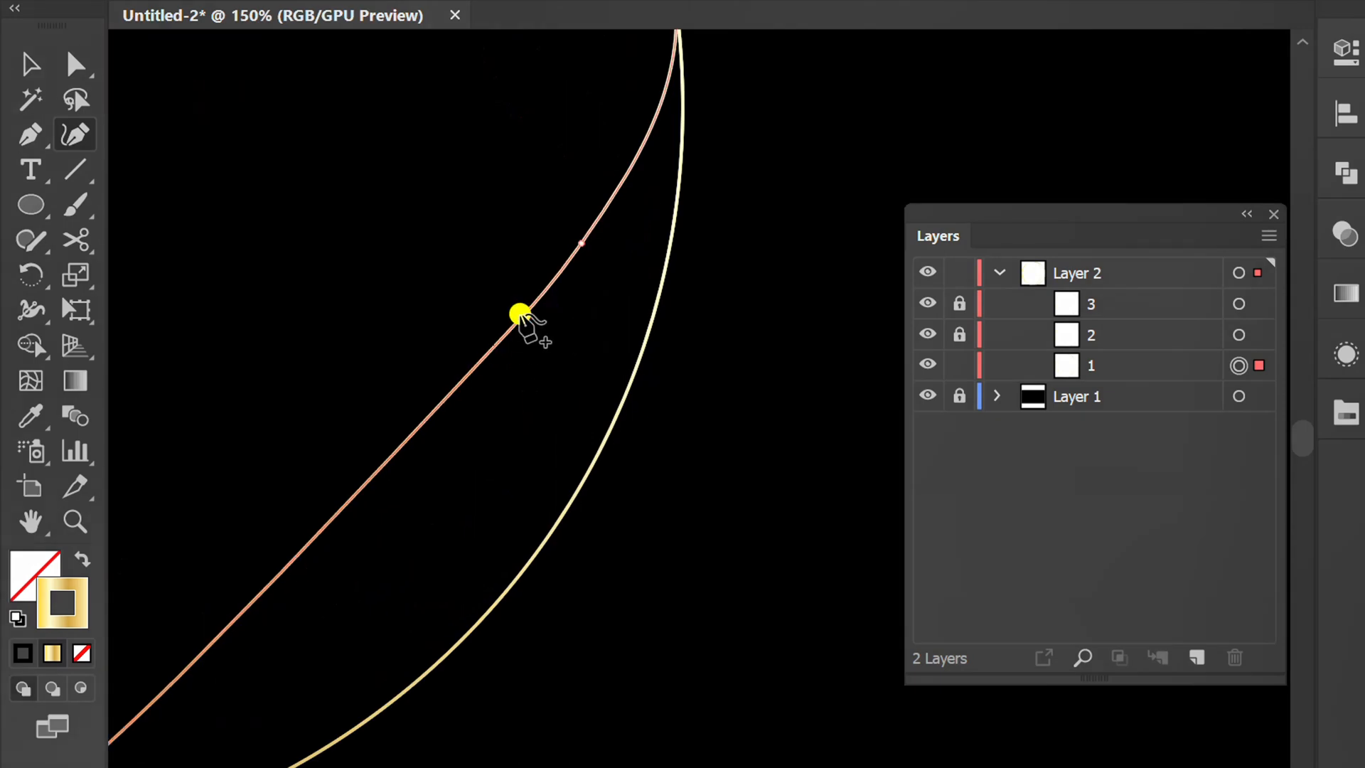
drag(523, 313, 597, 405)
alt+scroll(583, 370, down, 3)
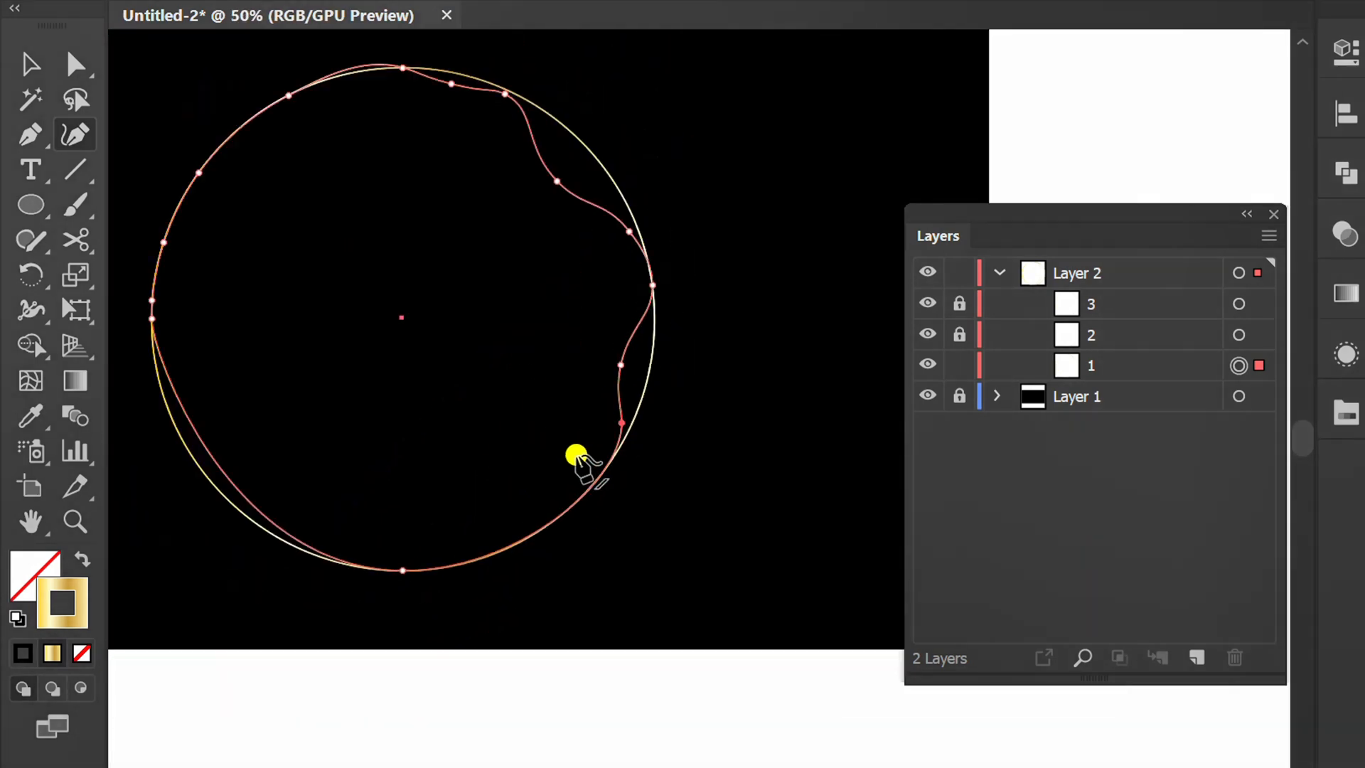
- Add points on the lower-right arc of path 1 and pull them into a shallow inward wave
alt+scroll(568, 505, up, 3)
click(673, 401)
drag(610, 482, 564, 488)
alt+scroll(581, 461, down, 3)
- Shape a shallow inward wave on the lower-left arc of path 1 with two new points, and deselect the path
alt+scroll(478, 537, up, 3)
alt+scroll(564, 487, up, 1)
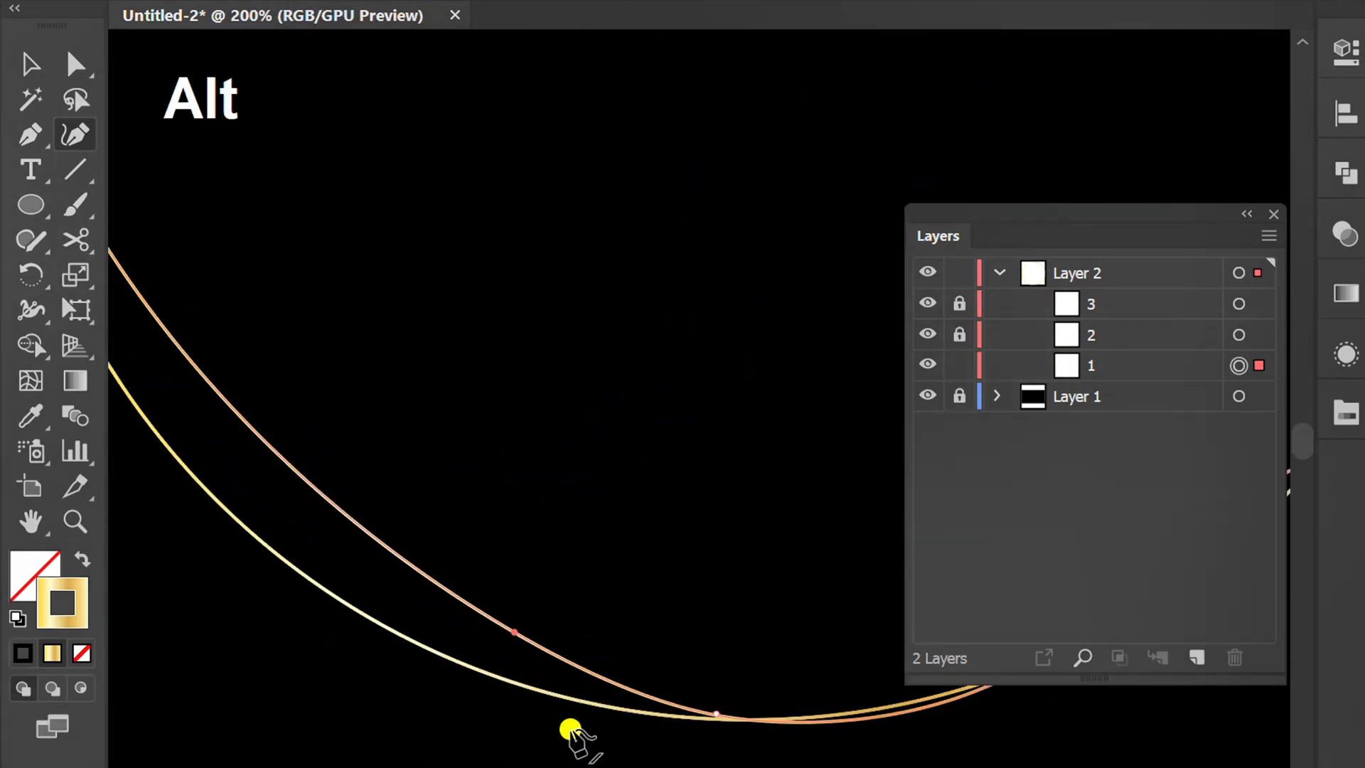
alt+scroll(570, 730, up, 1)
drag(613, 620, 627, 698)
alt+scroll(344, 588, down, 3)
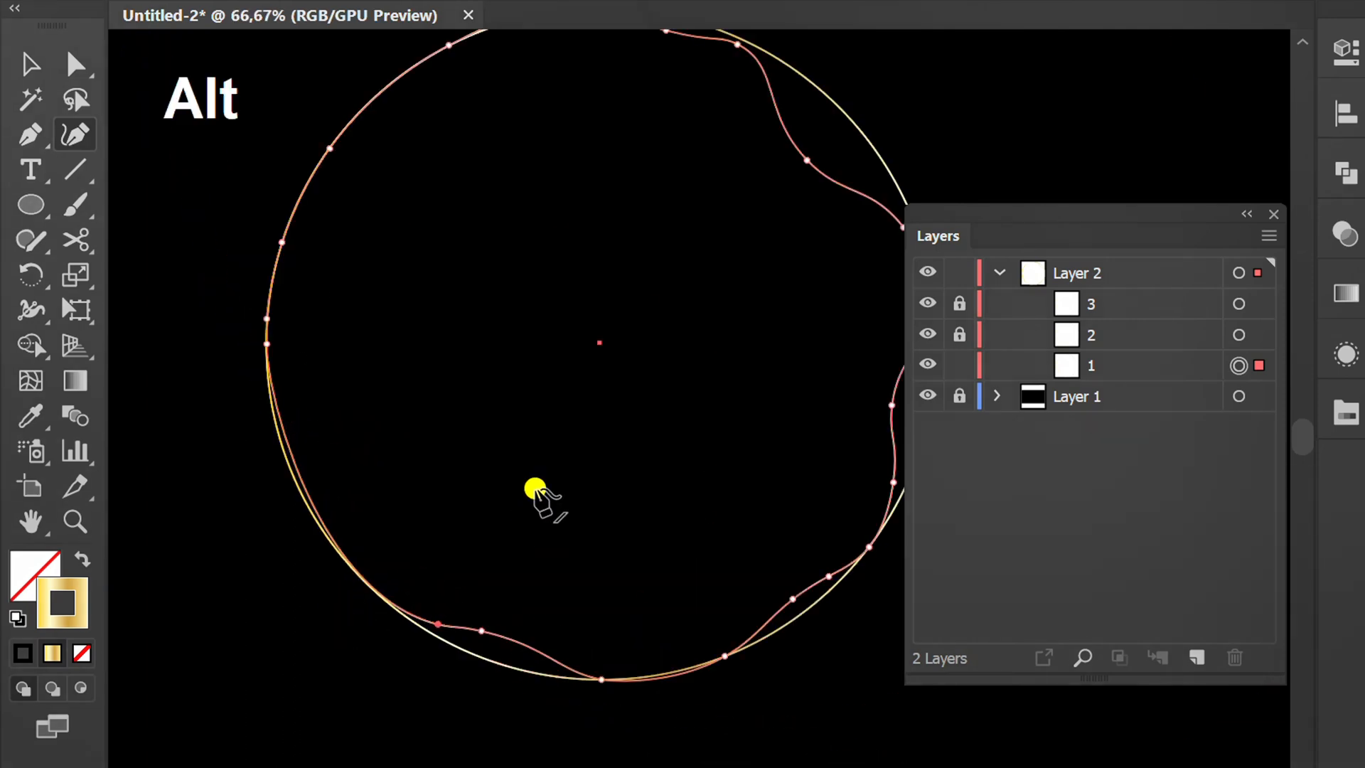
drag(625, 424, 525, 505)
key(v)
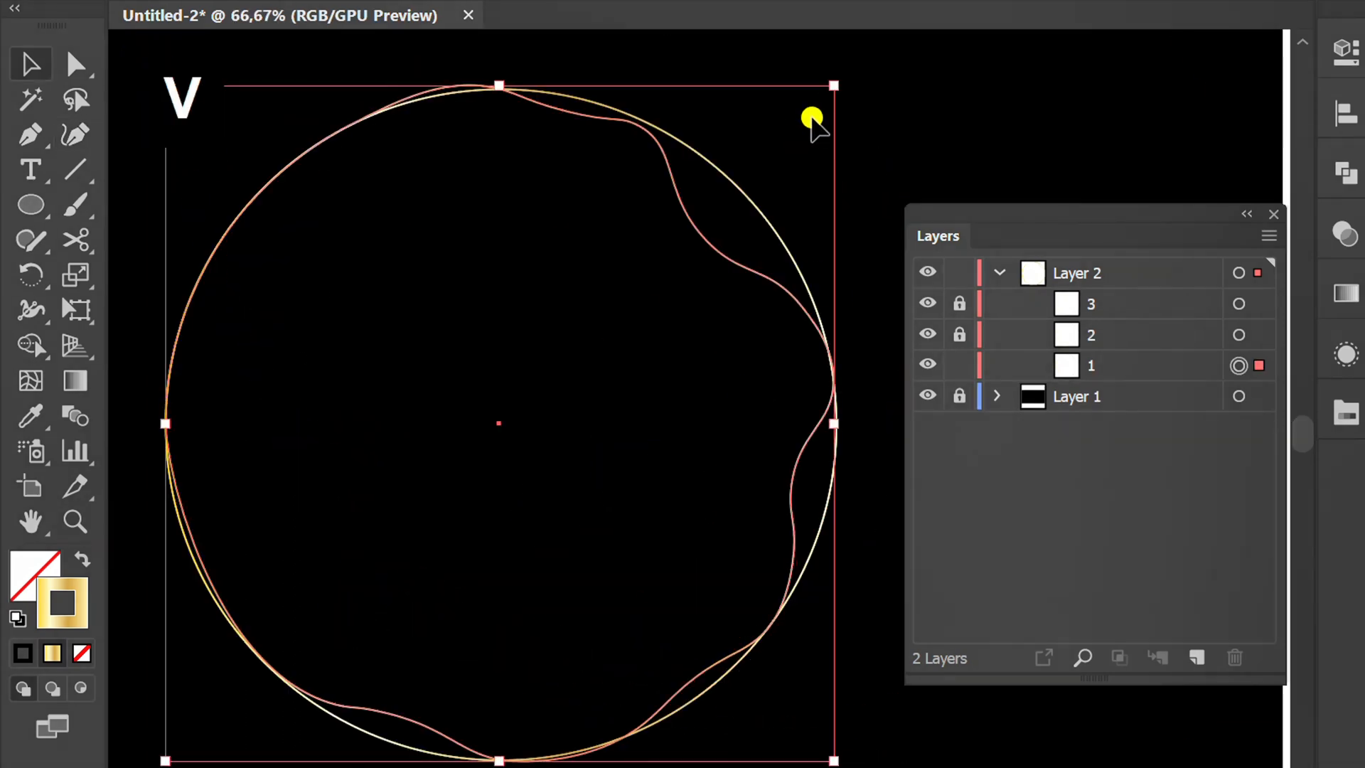
click(893, 110)
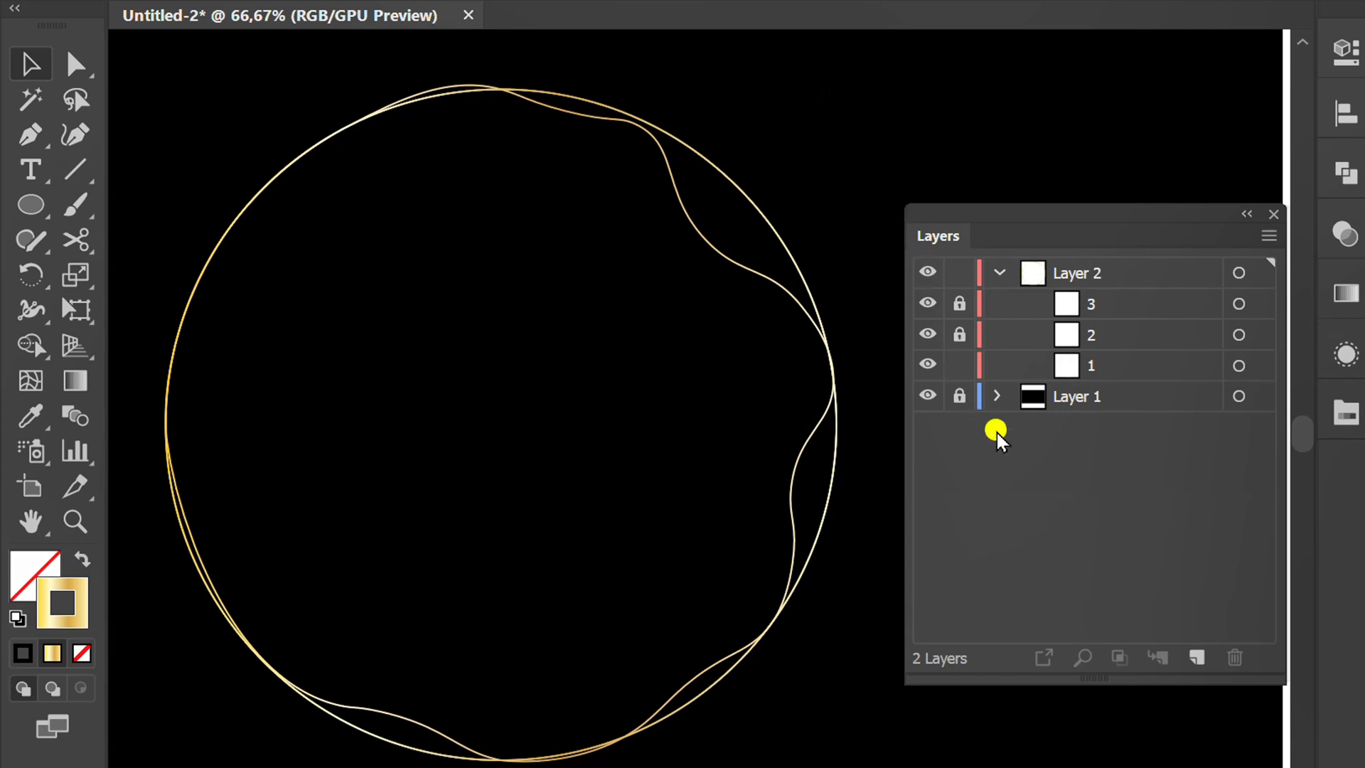
- Lock path 1, unlock circle 3, and select circle 3 for editing with the Curvature tool
click(958, 302)
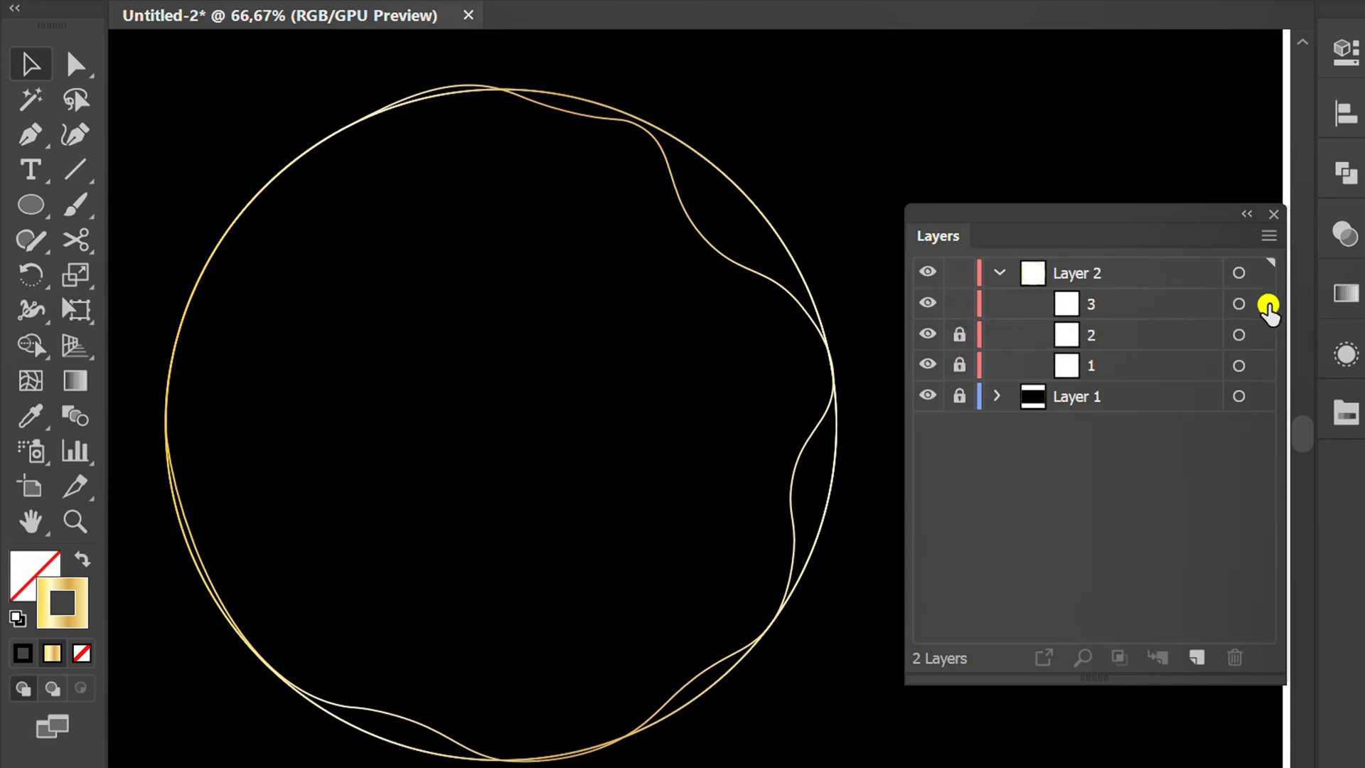
click(1266, 307)
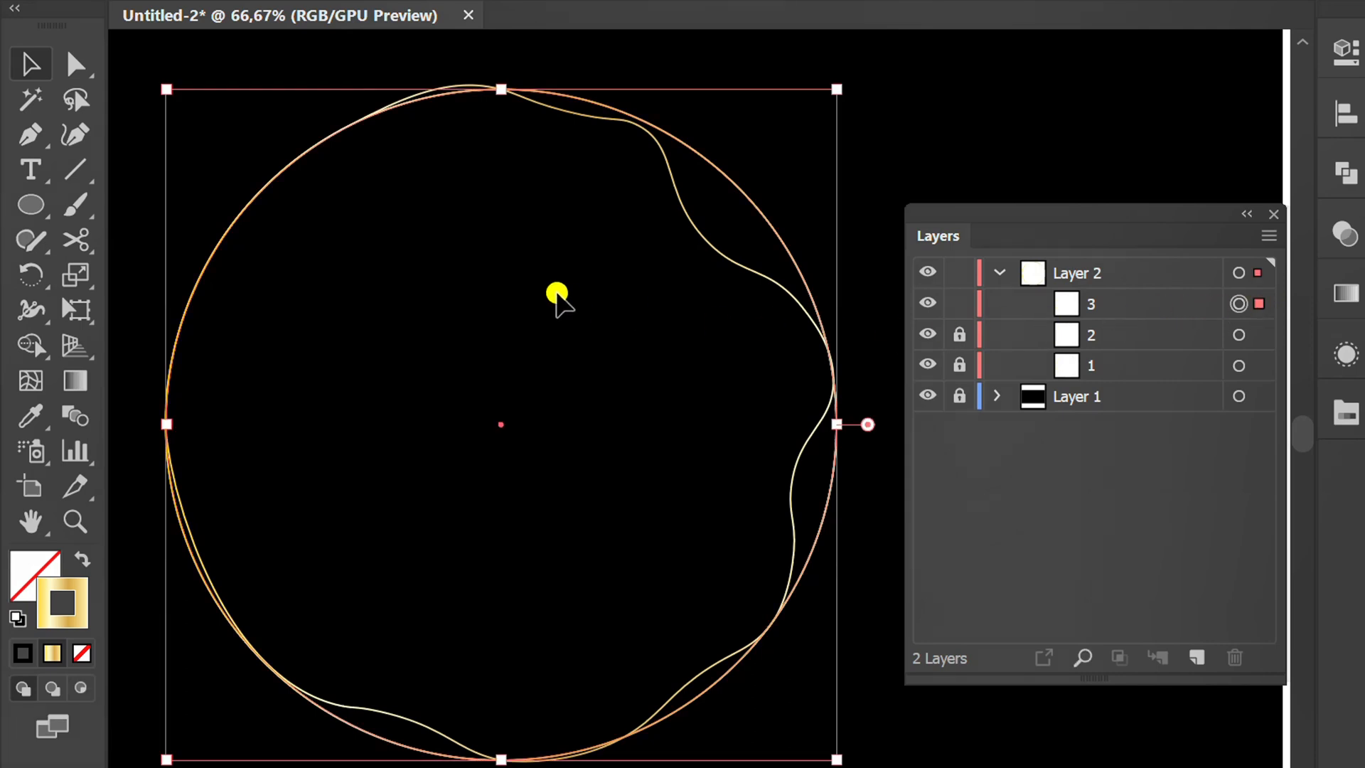
click(71, 133)
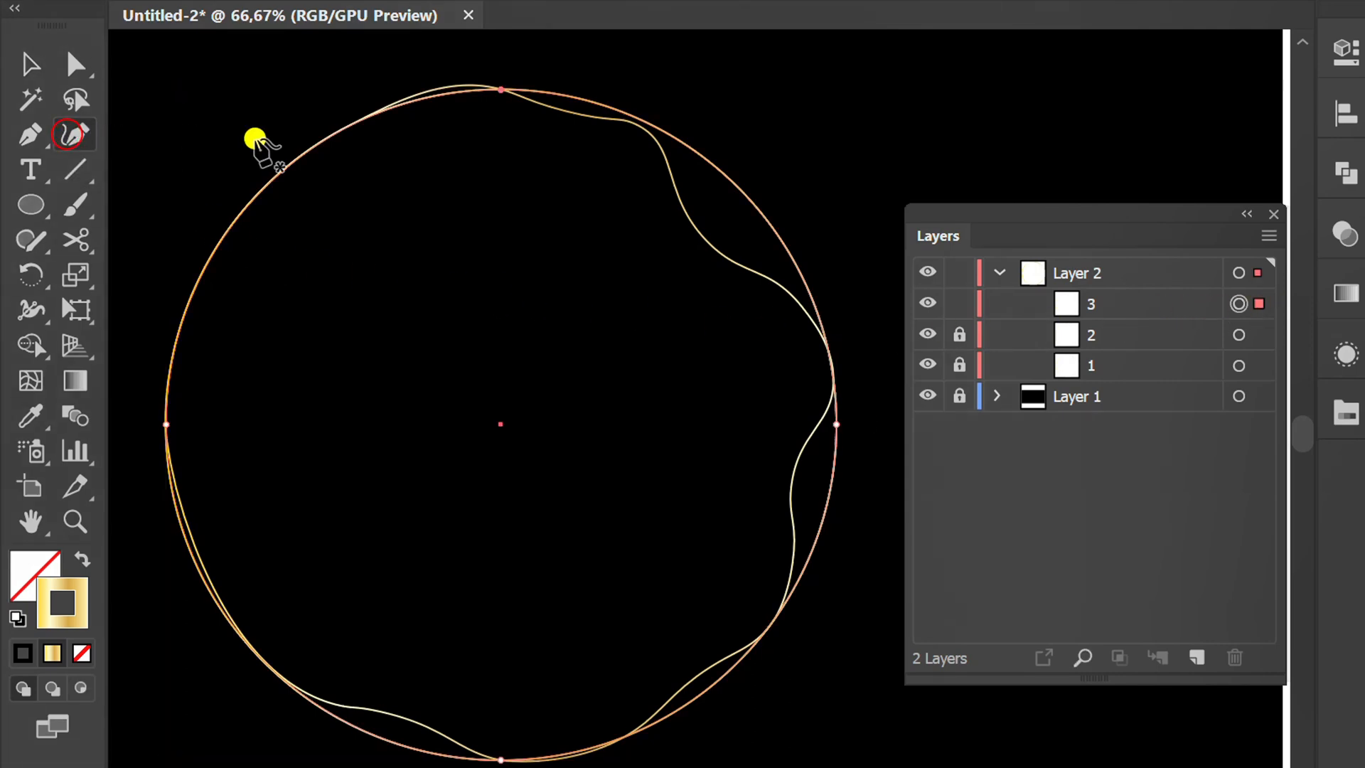
- Add two points on the upper-right arc of circle 3 and pull the arc inward past path 1's wave
scroll(594, 92, up, 2)
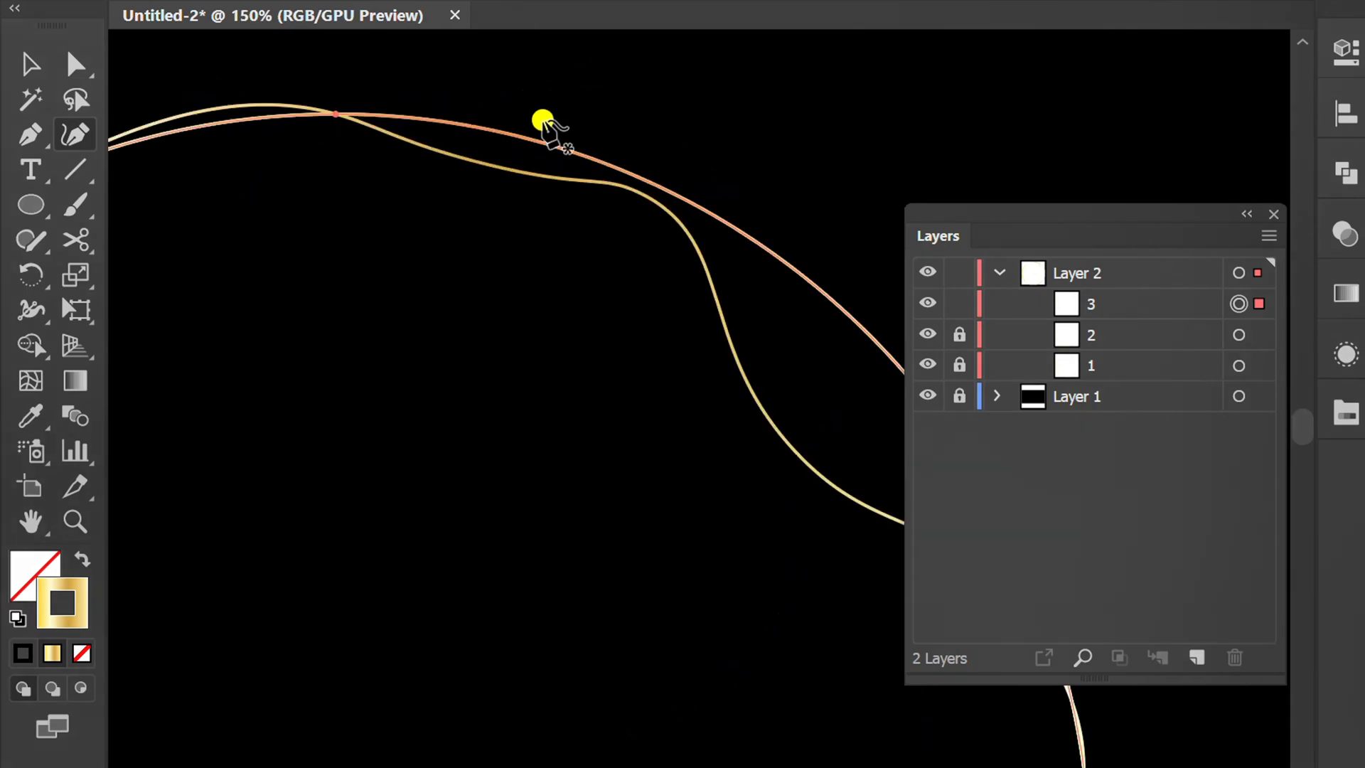
click(525, 138)
drag(681, 204, 607, 277)
drag(526, 139, 497, 137)
scroll(694, 366, down, 2)
scroll(359, 168, up, 1)
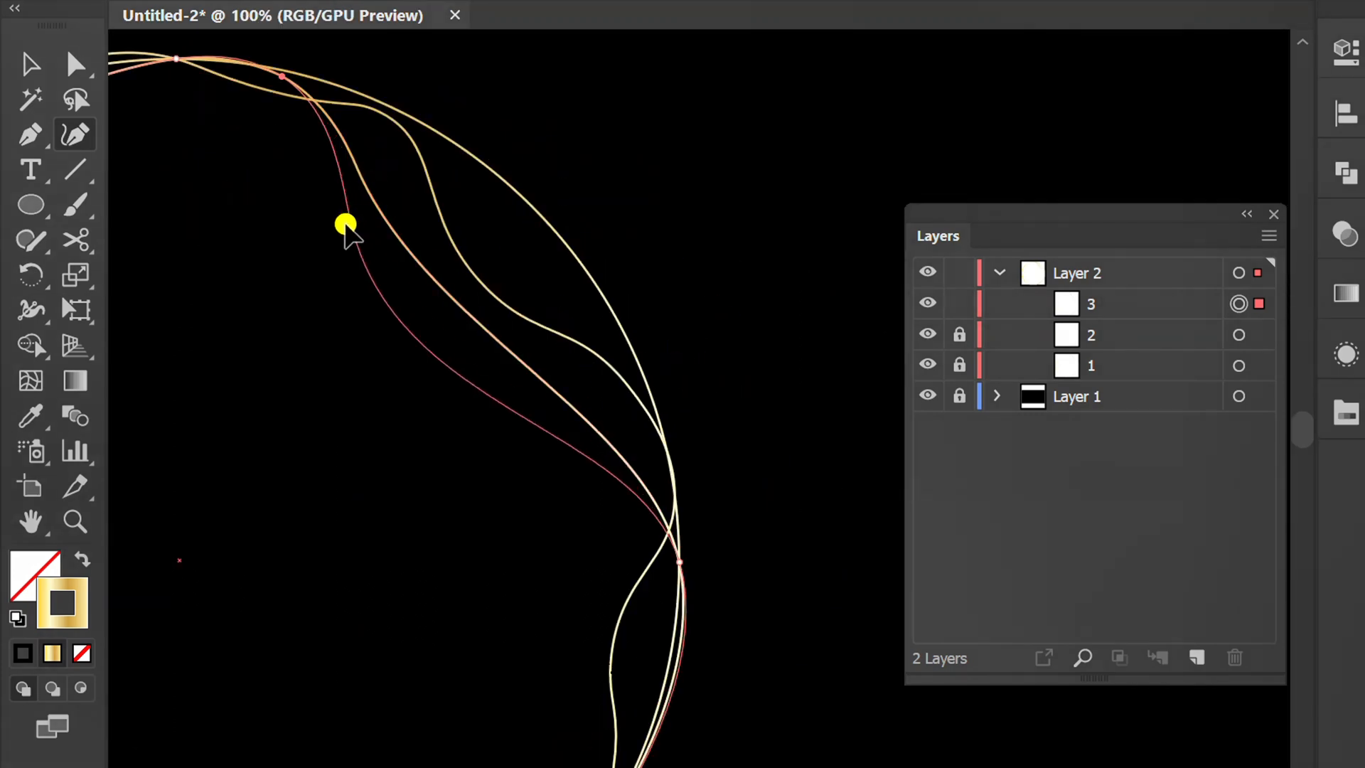
- Deepen the upper-right dent of path 3 and pin its lower end back onto the circle with a new point
drag(345, 224, 345, 224)
drag(426, 353, 666, 458)
click(354, 245)
drag(348, 224, 341, 259)
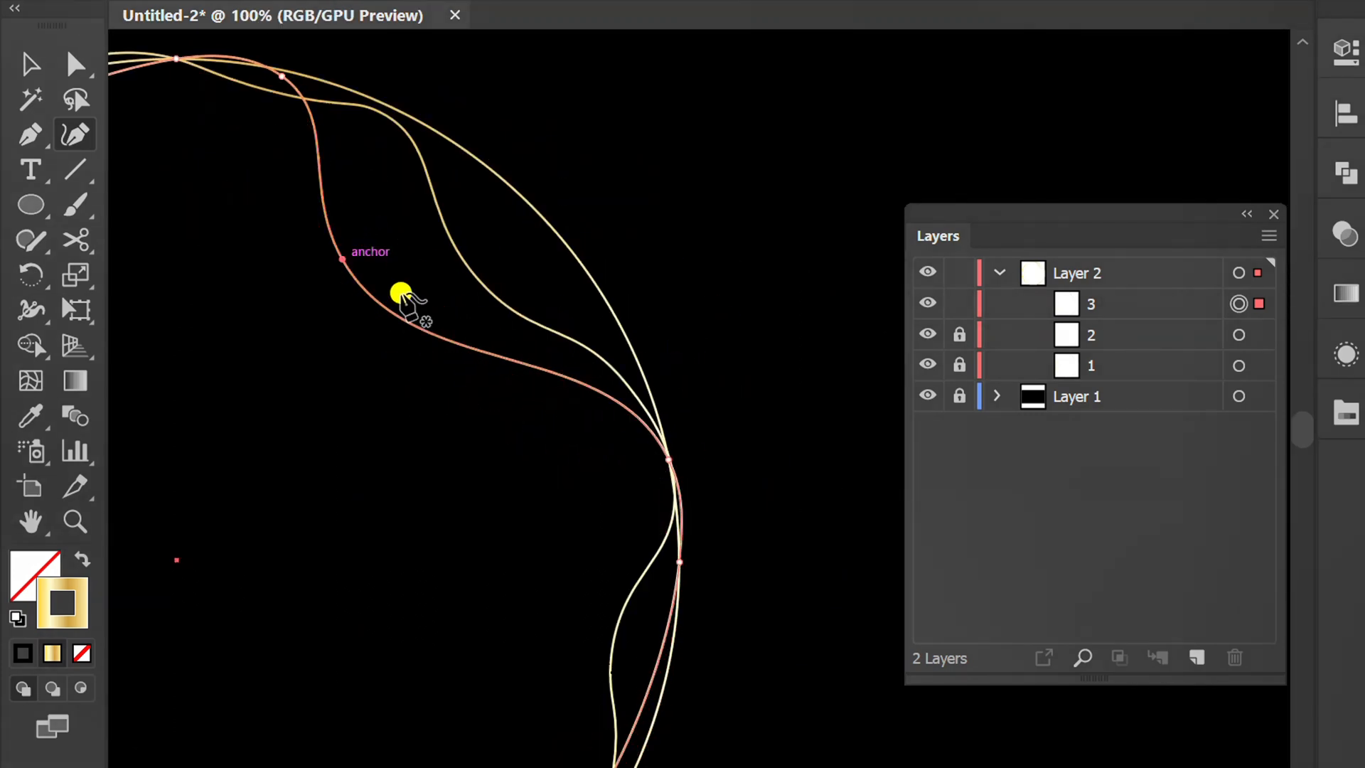
scroll(754, 160, down, 1)
scroll(481, 211, up, 1)
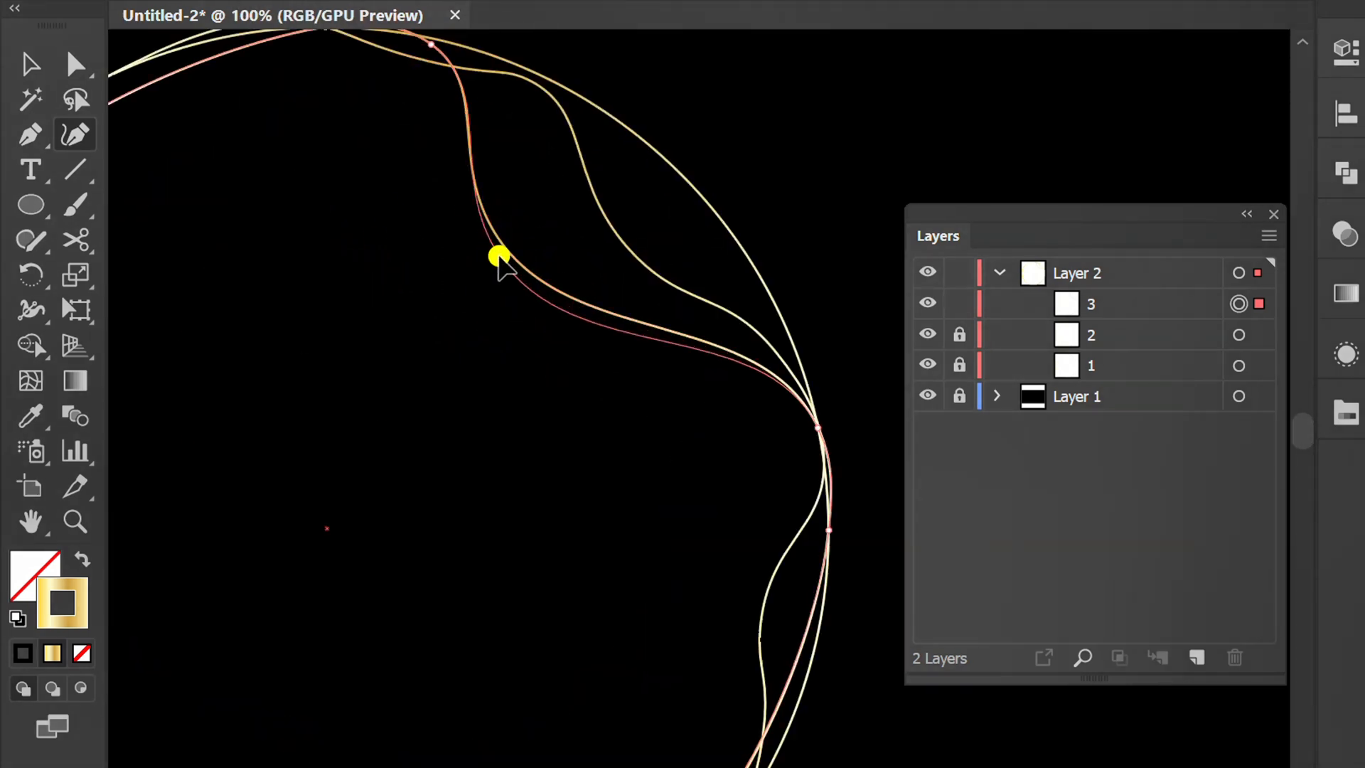
- Bend the lower-right arc of path 3 inward into a wave using two new points
scroll(503, 142, down, 1)
scroll(706, 289, up, 1)
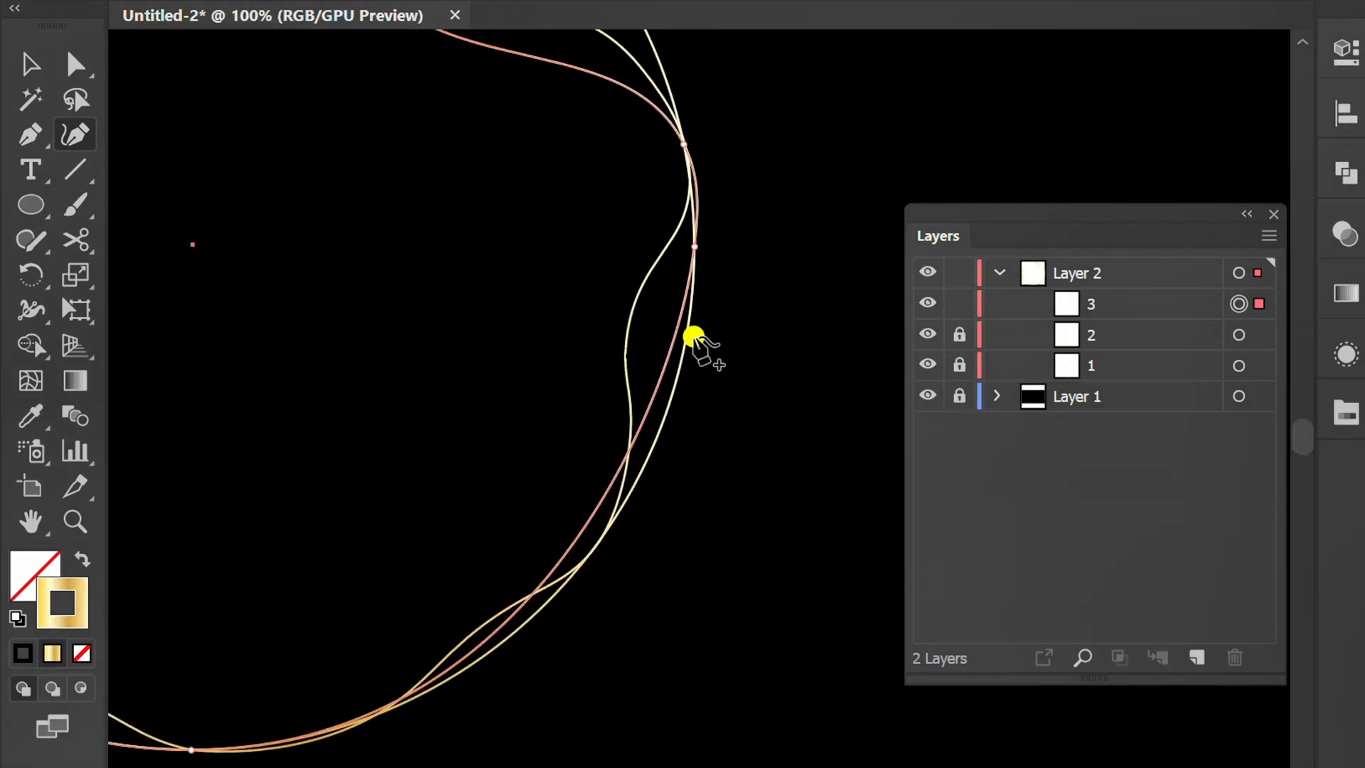
drag(658, 390, 559, 542)
scroll(494, 418, up, 1)
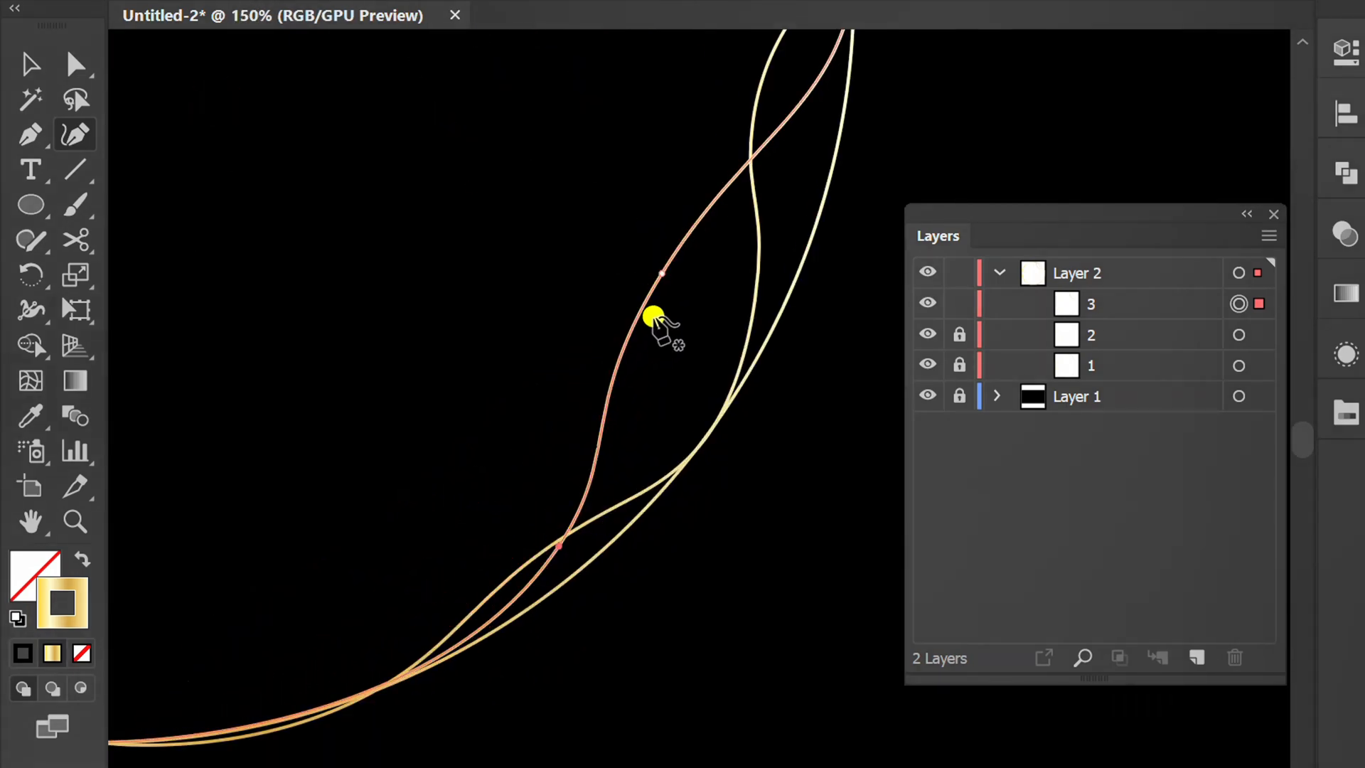
drag(662, 274, 632, 275)
scroll(791, 264, down, 2)
scroll(530, 475, up, 1)
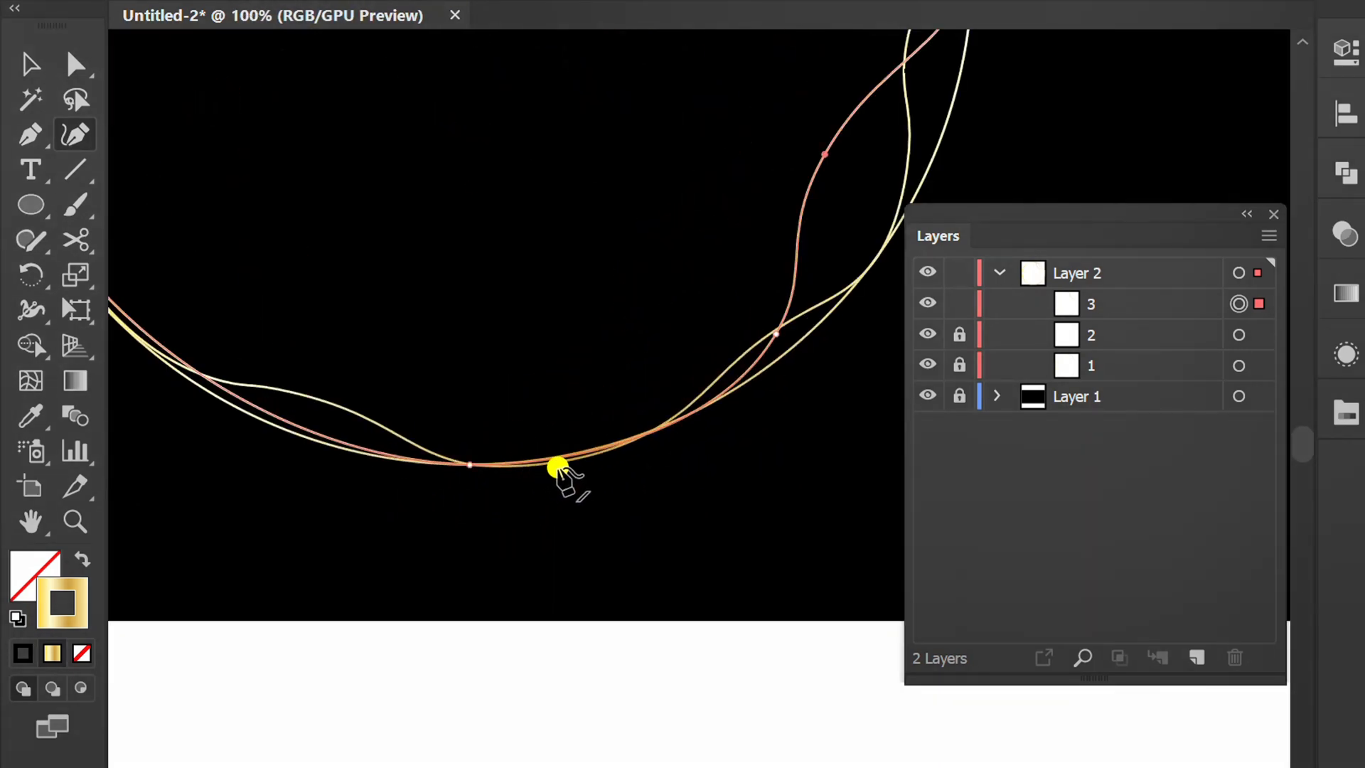
- Pull the lower-left arc of path 3 into a deep inward wave with two new points, and deselect the path
scroll(640, 463, down, 3)
scroll(412, 396, up, 1)
scroll(541, 468, up, 2)
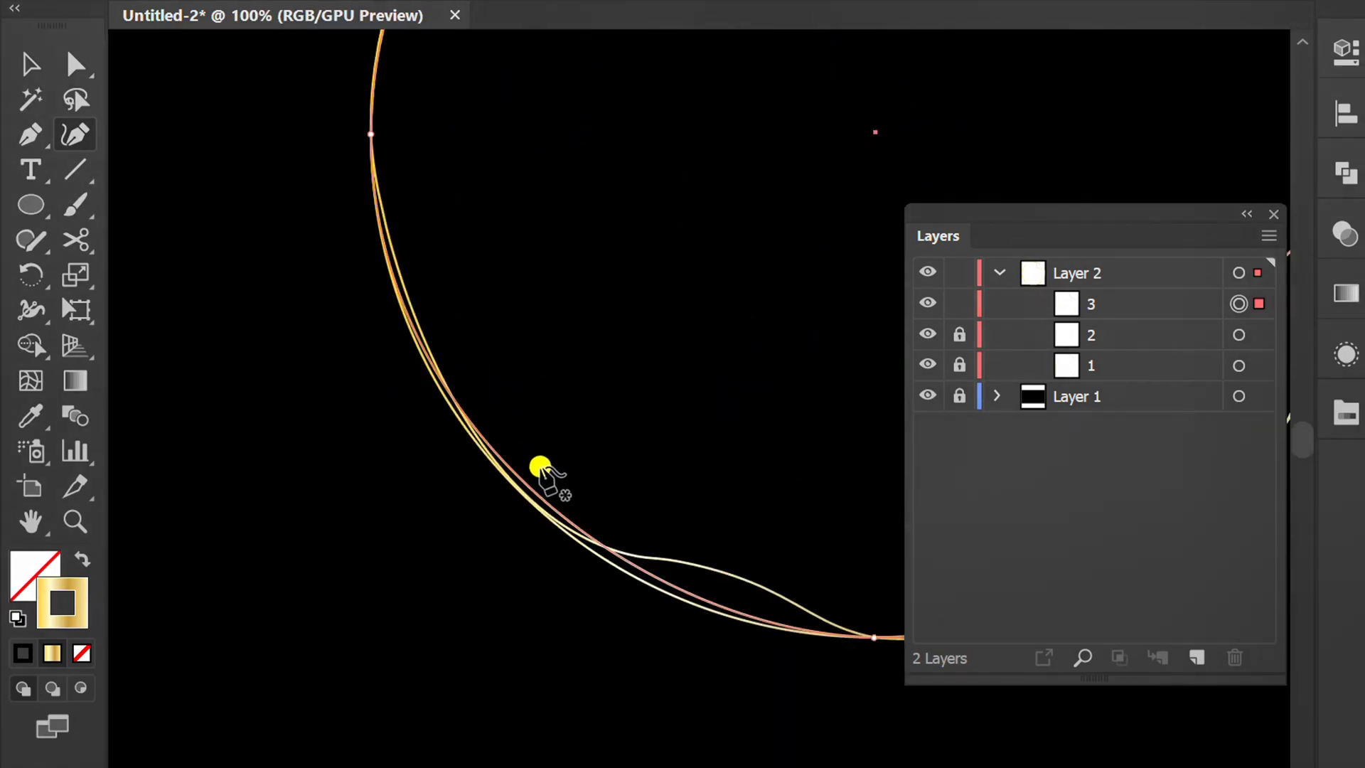
click(519, 475)
drag(518, 475, 591, 379)
click(459, 242)
drag(460, 246, 424, 295)
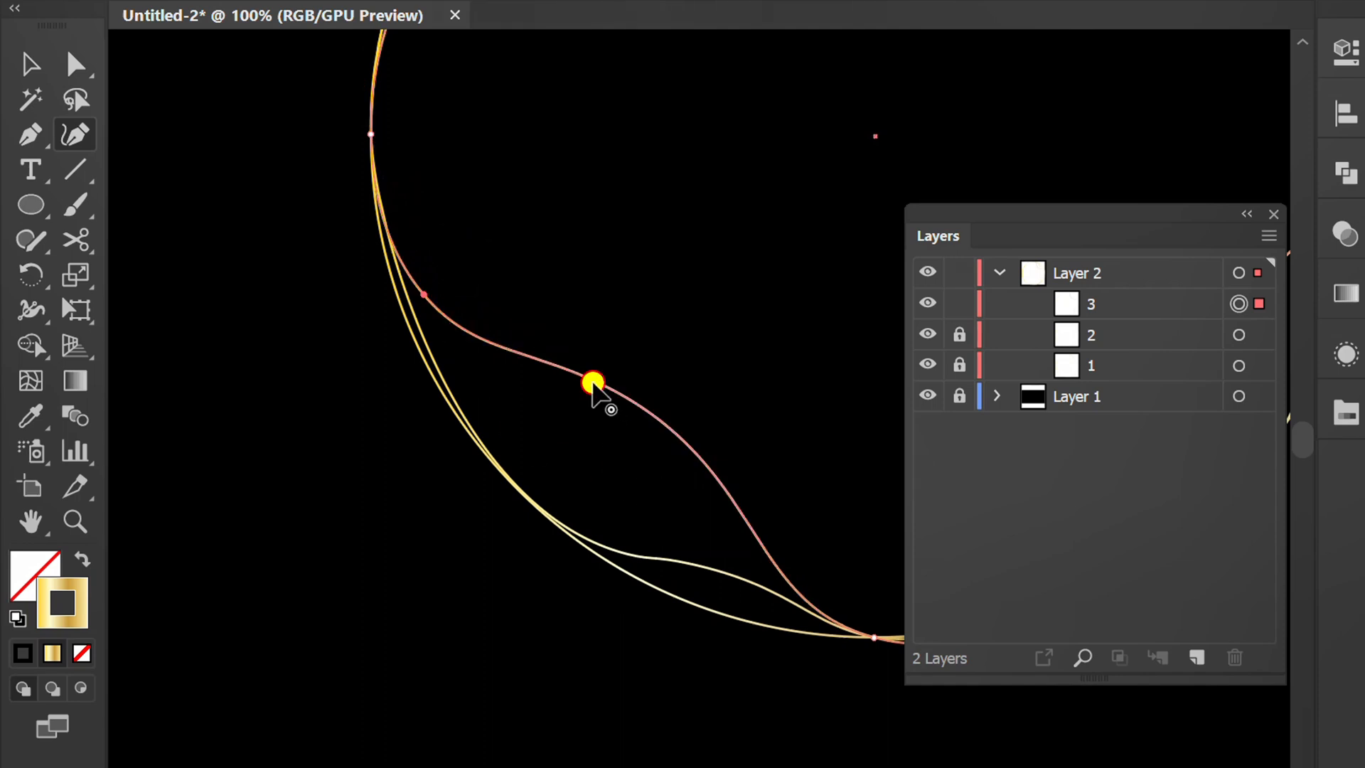
scroll(321, 534, down, 3)
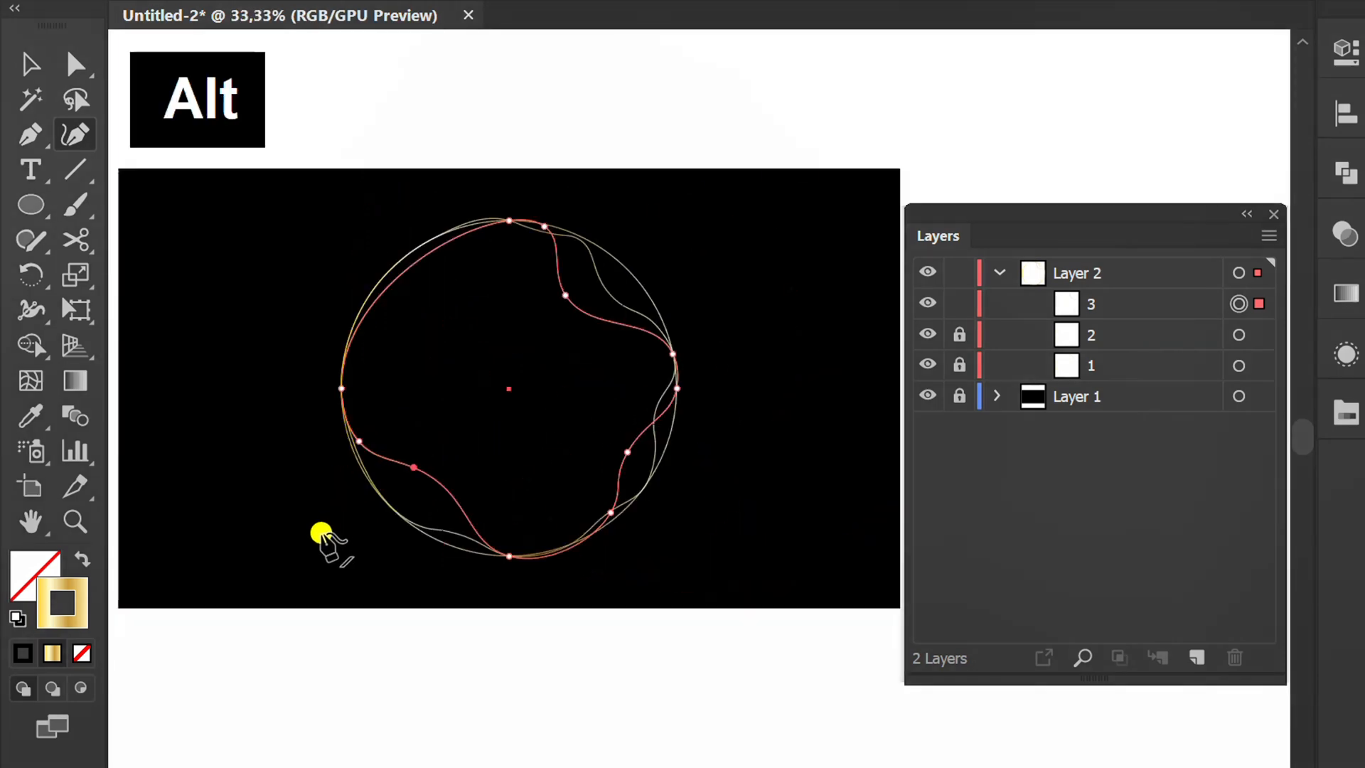
scroll(470, 360, up, 1)
key(v)
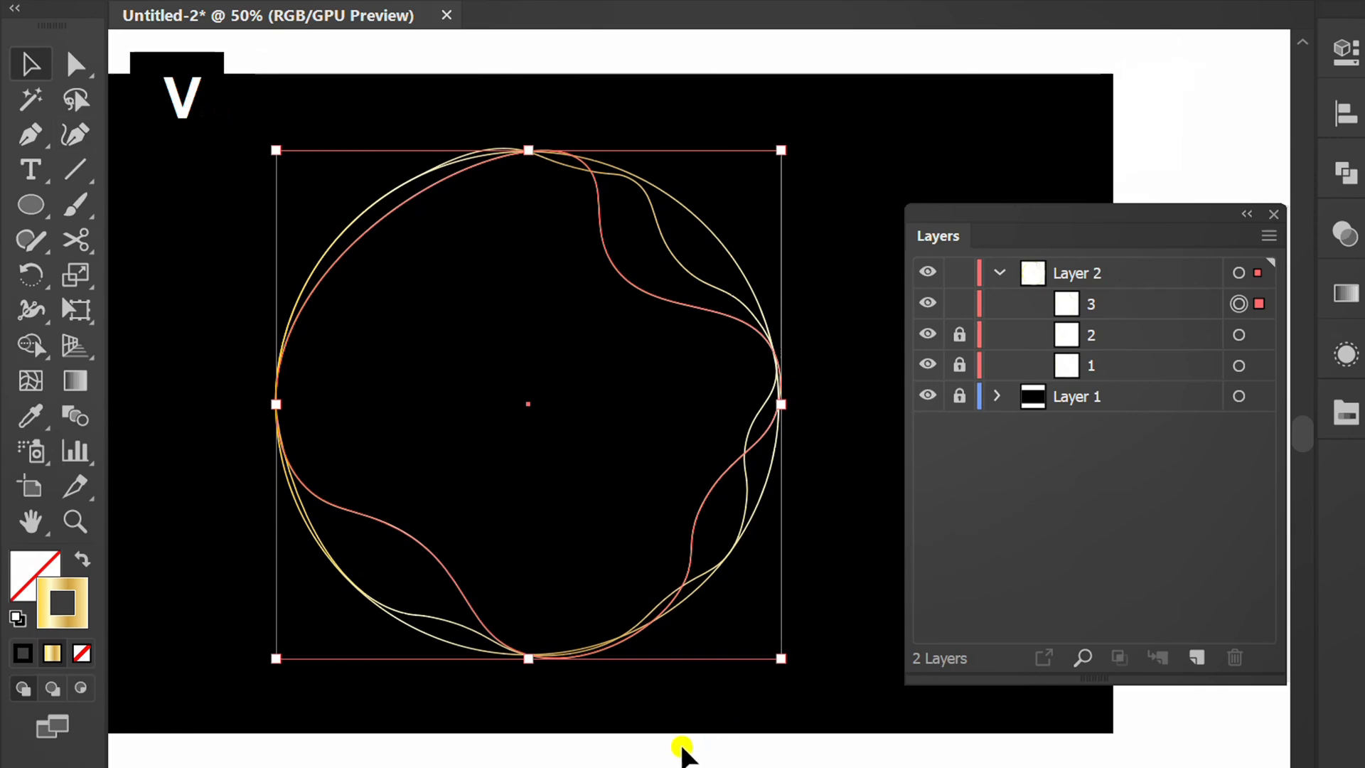
click(666, 748)
- Add two points on the upper-left arc of path 3 and pull them outward onto the circle's edge
scroll(339, 168, up, 3)
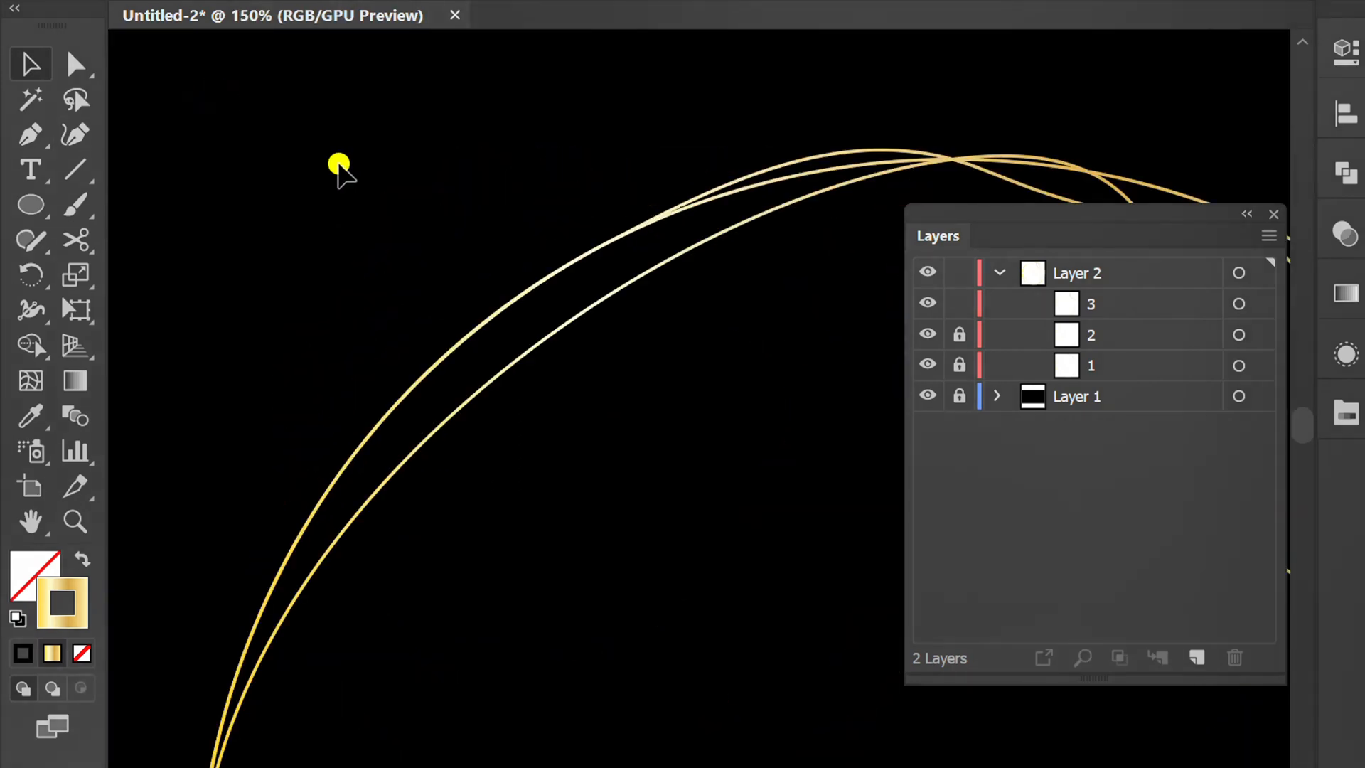
drag(618, 136, 433, 479)
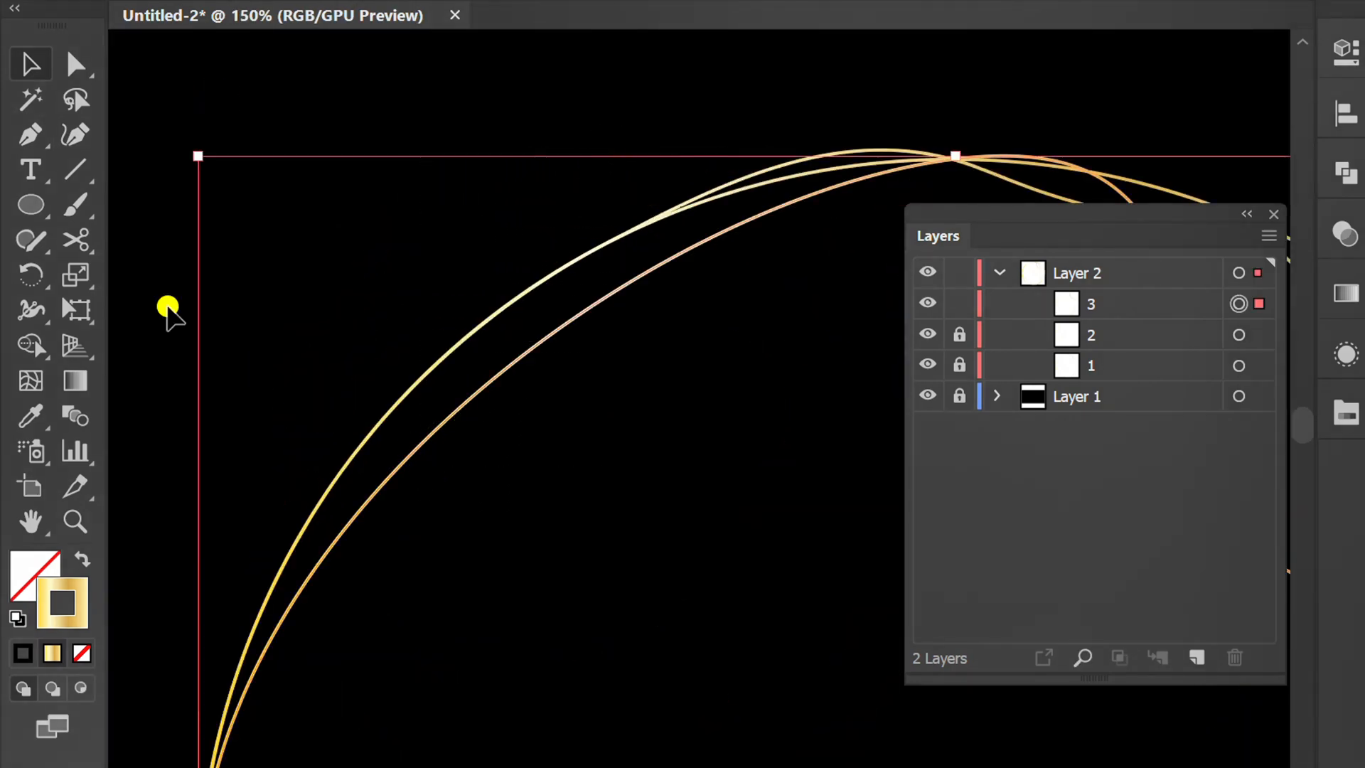
click(74, 135)
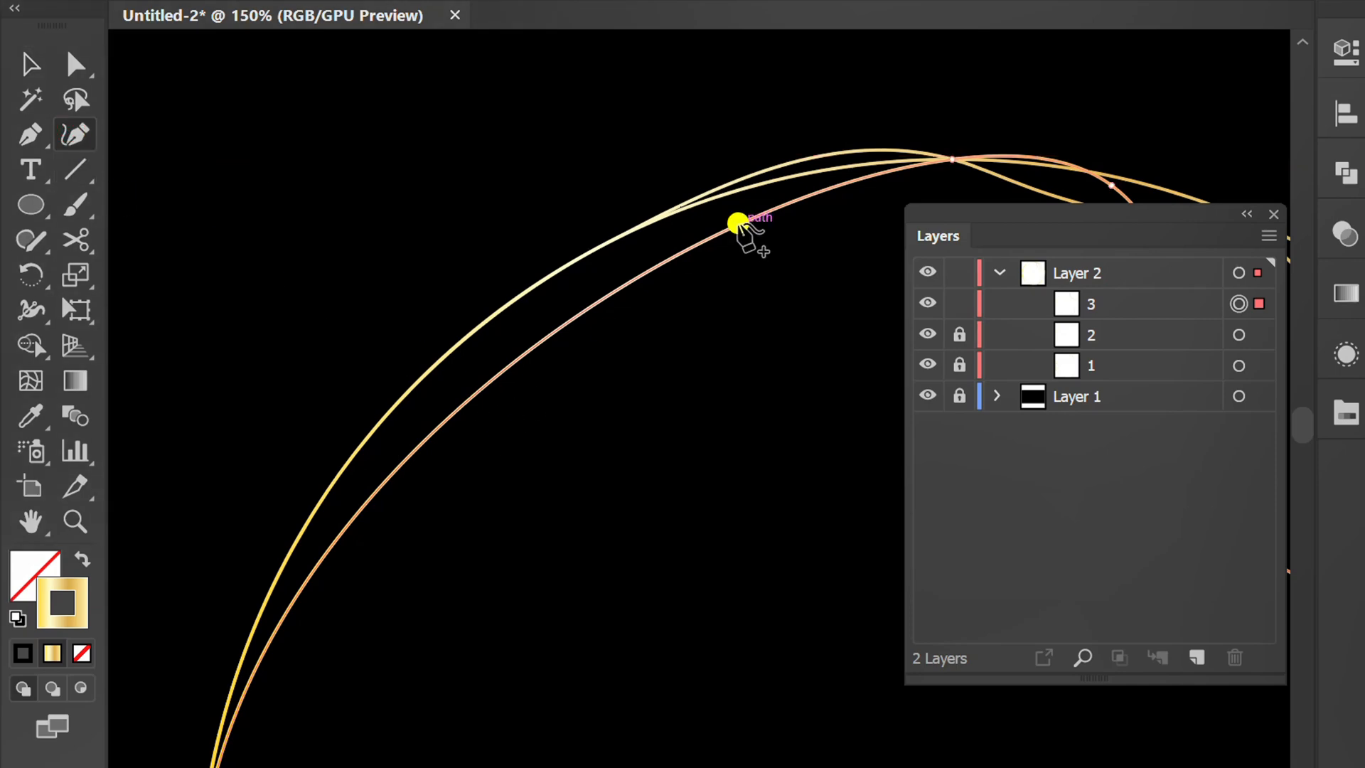
click(729, 232)
drag(729, 230, 687, 207)
click(395, 424)
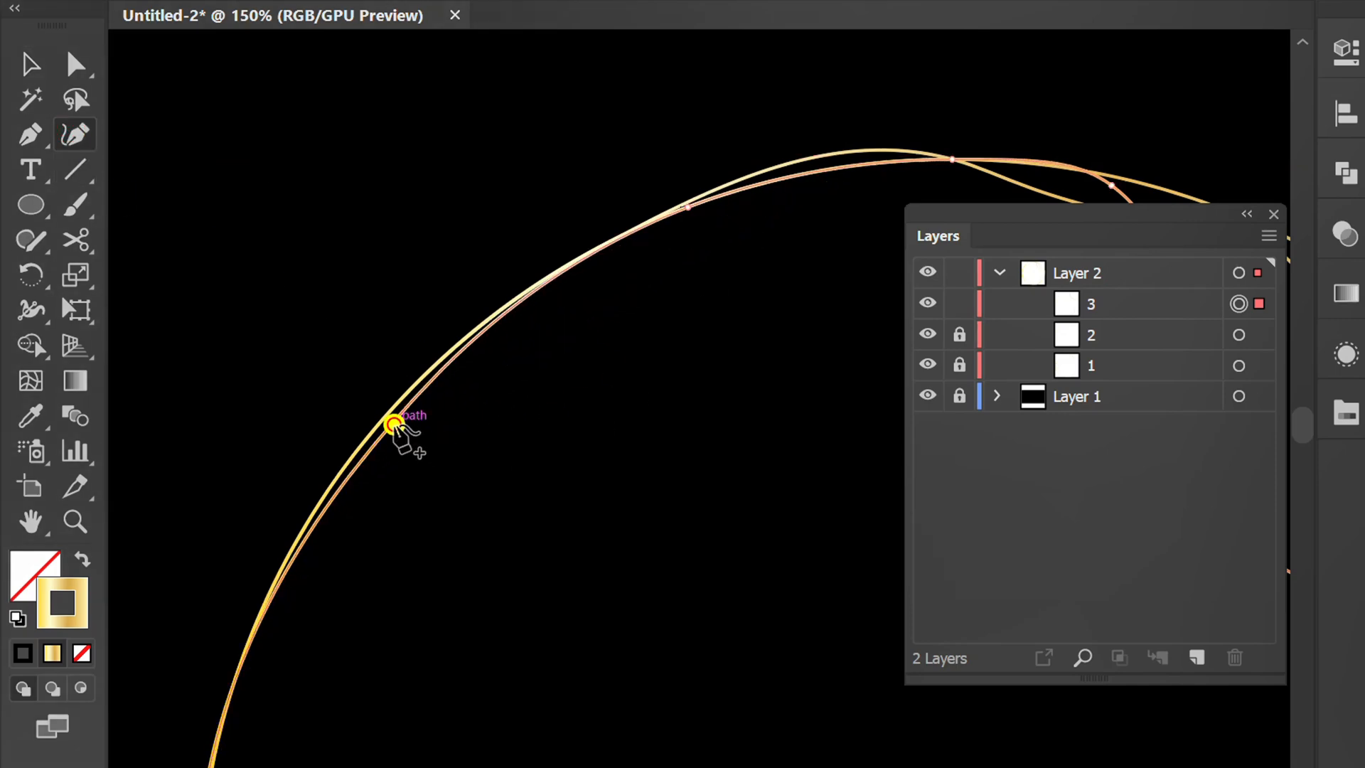
scroll(395, 424, up, 3)
drag(443, 410, 416, 387)
scroll(460, 433, down, 3)
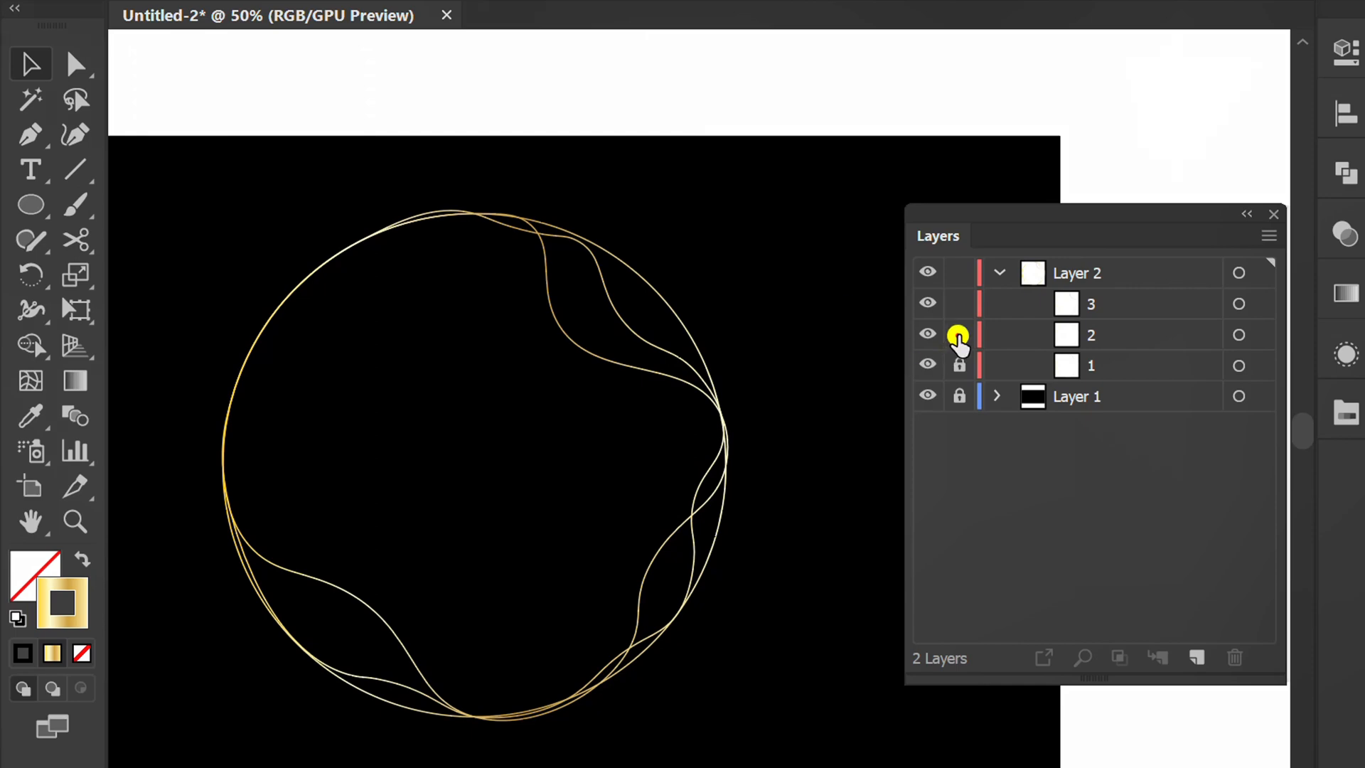
- Unlock paths 1 and 2, and blend all three paths using Specified Steps spacing of 10
click(961, 367)
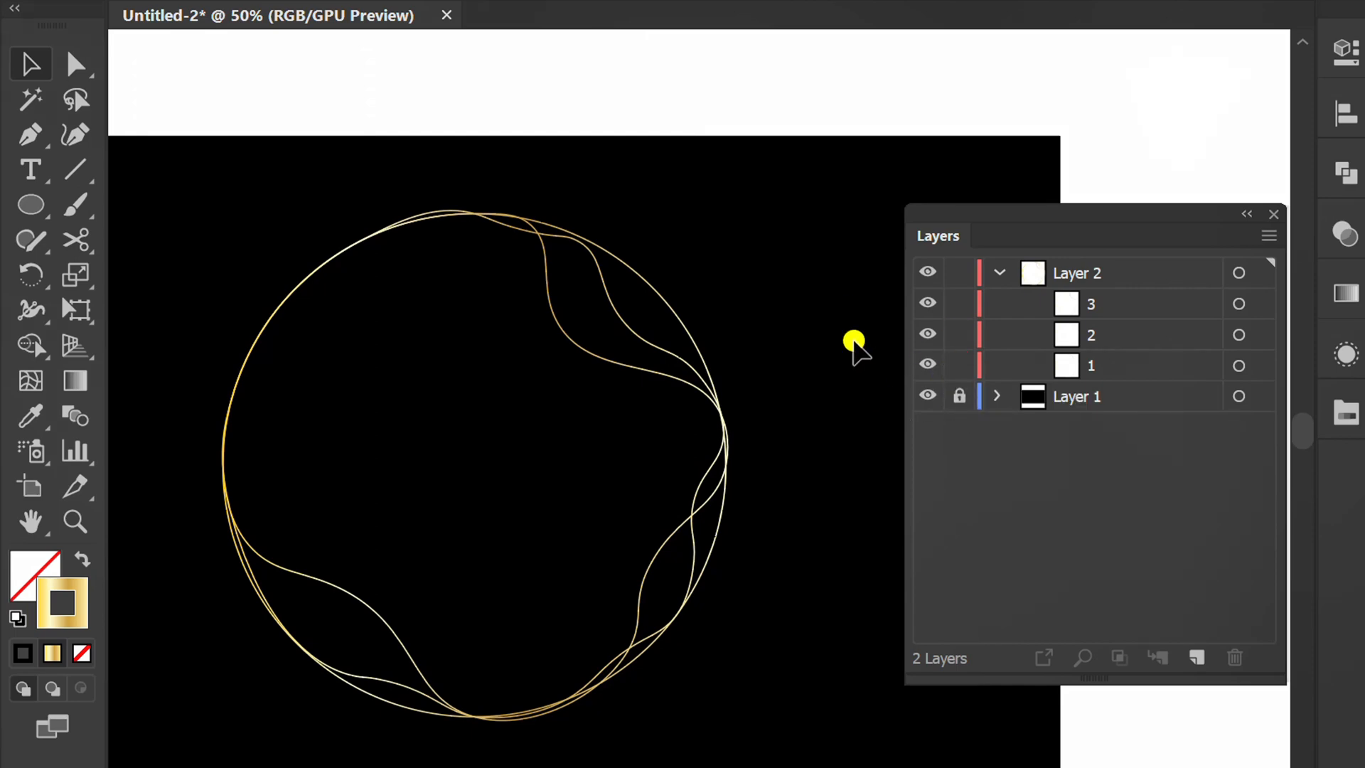
drag(796, 156, 230, 765)
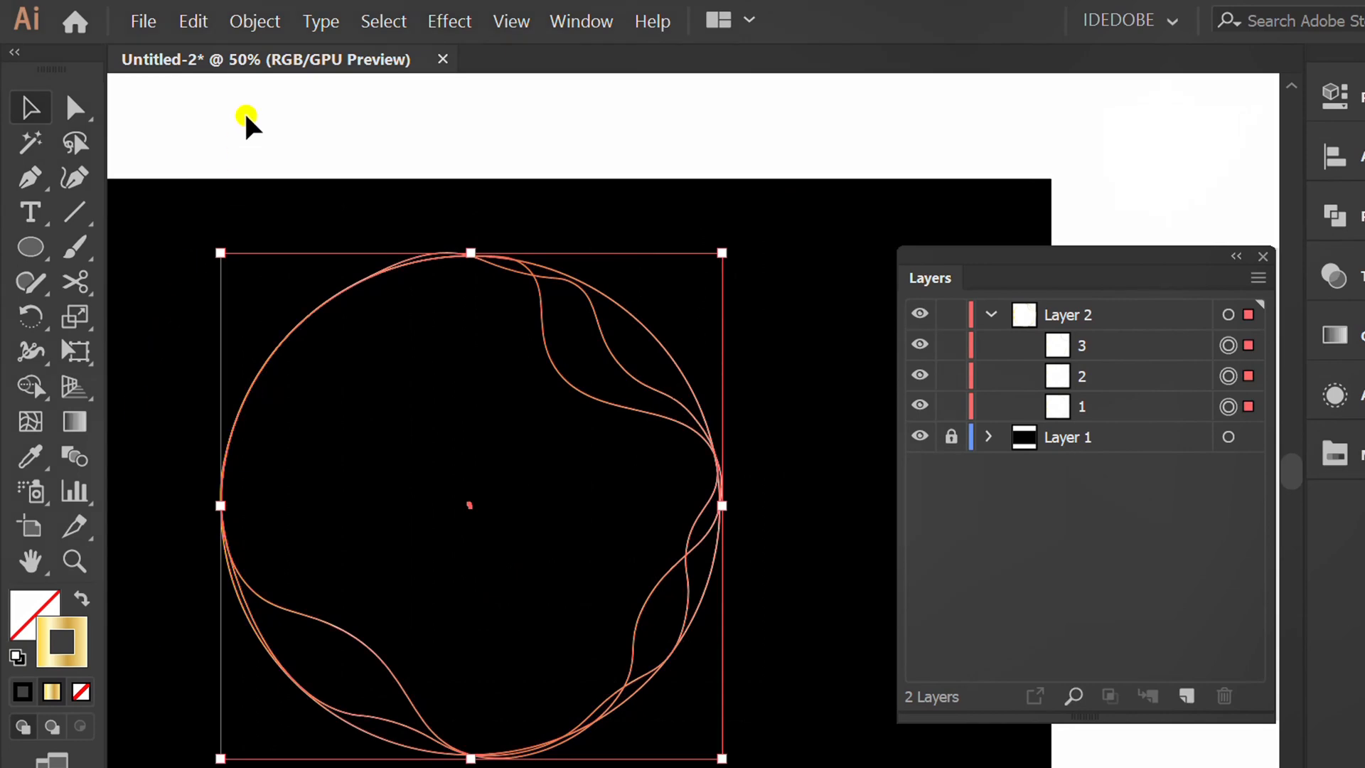
click(254, 21)
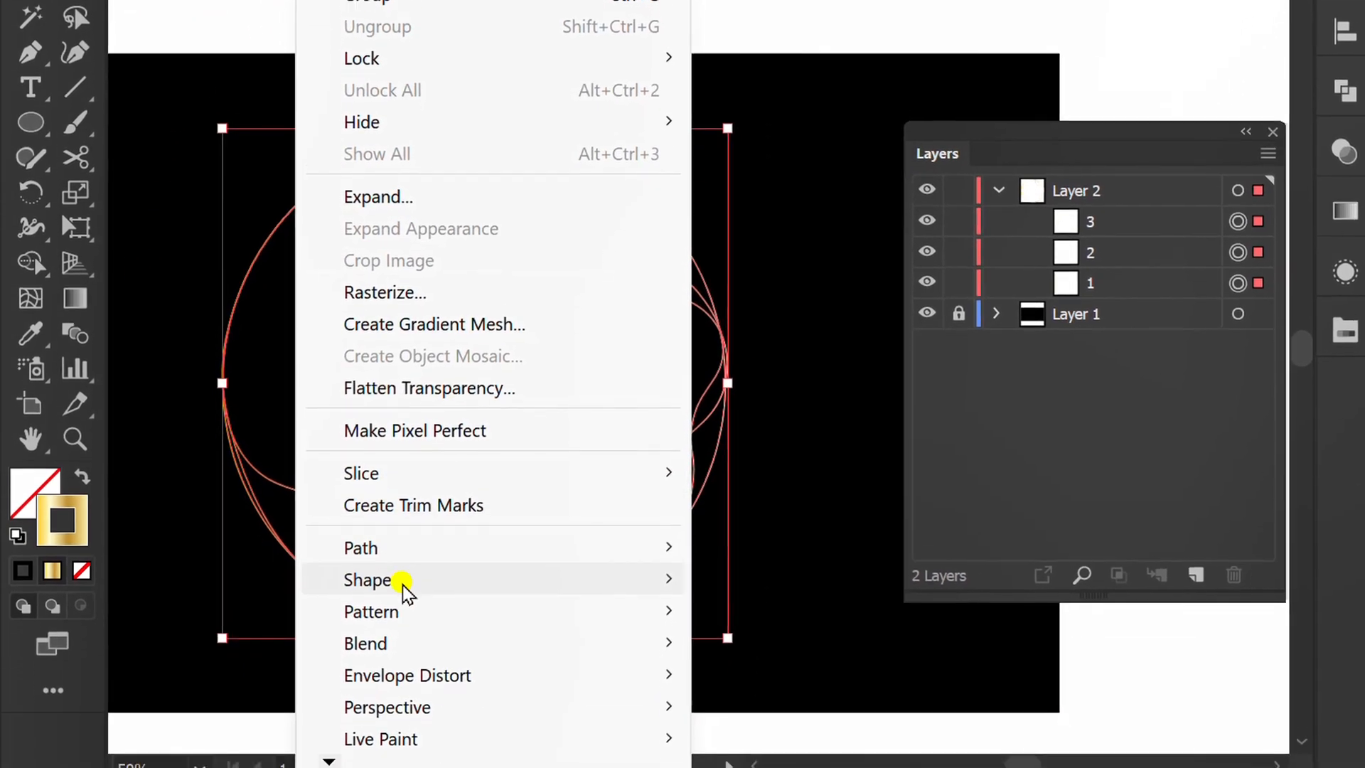
mouse_move(465, 745)
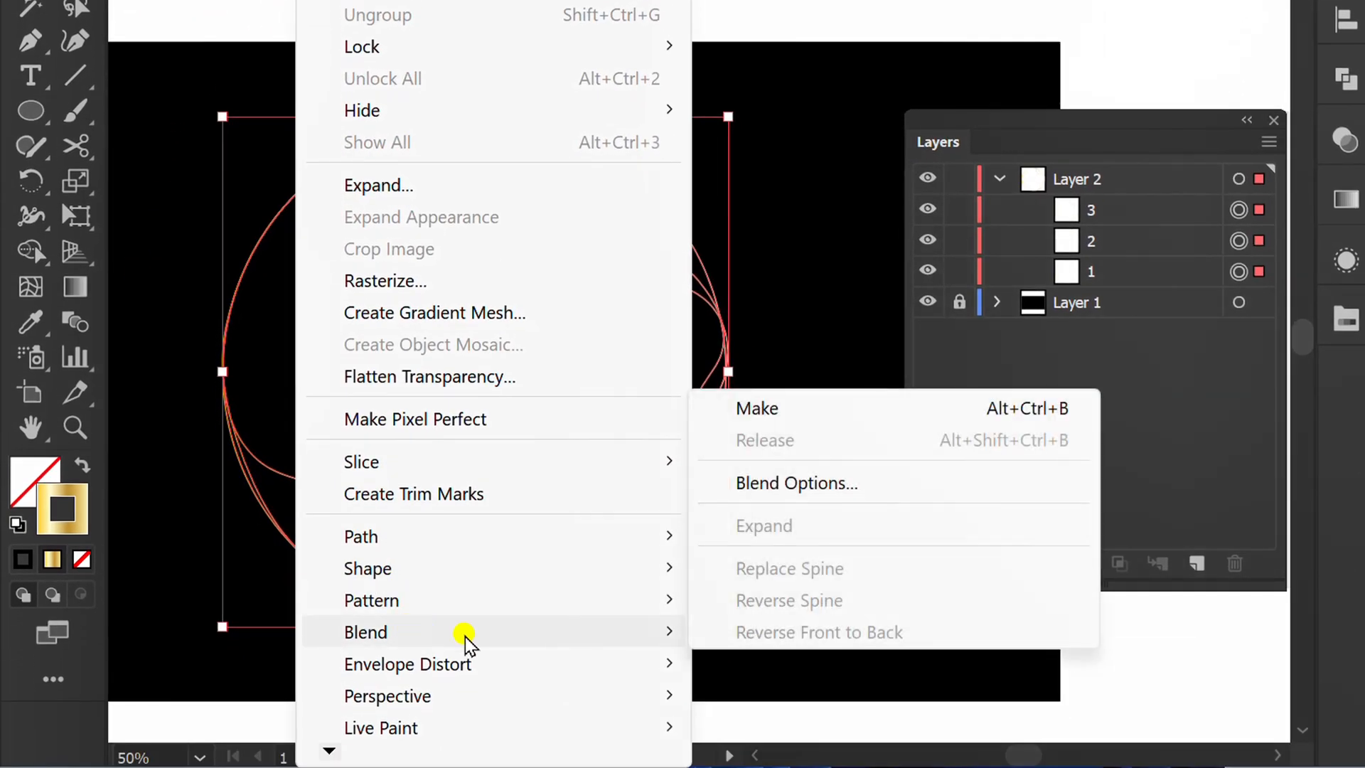
click(839, 483)
drag(1062, 234, 560, 146)
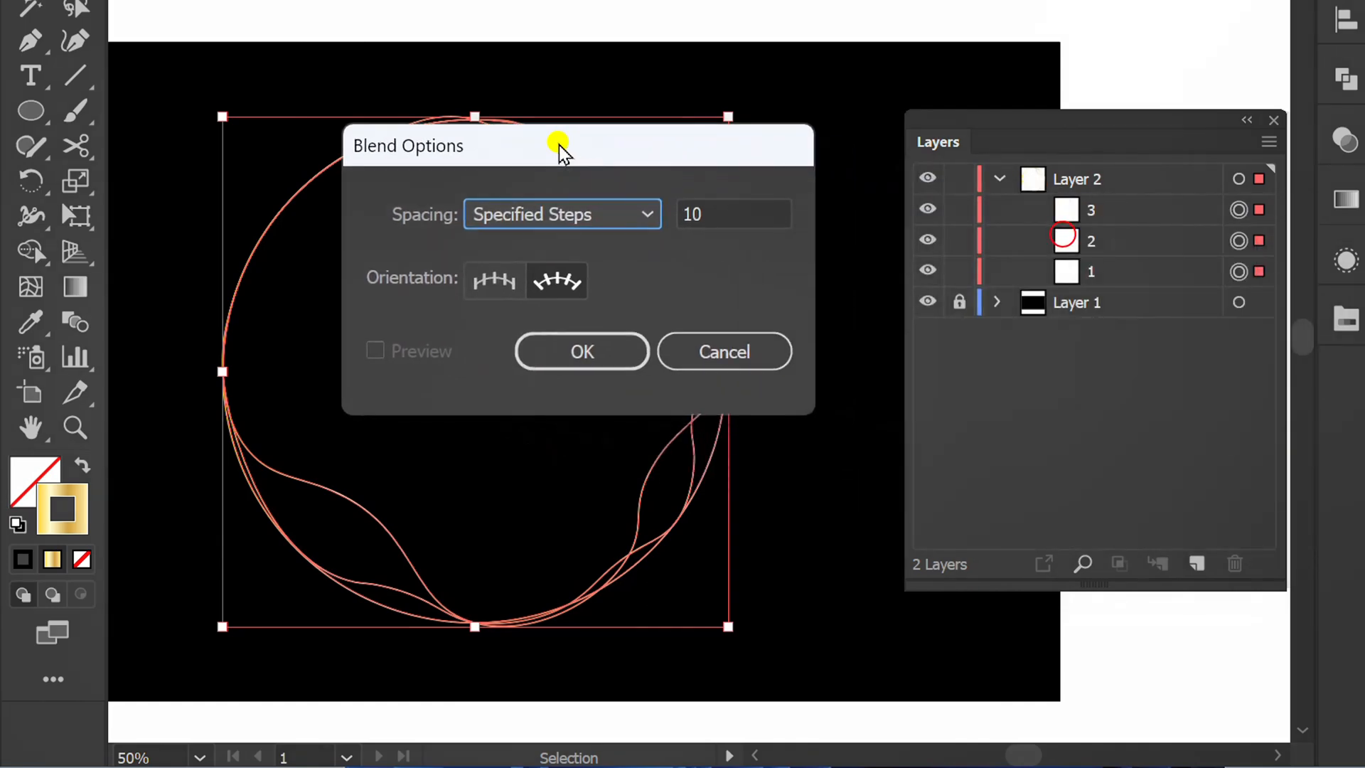
click(622, 215)
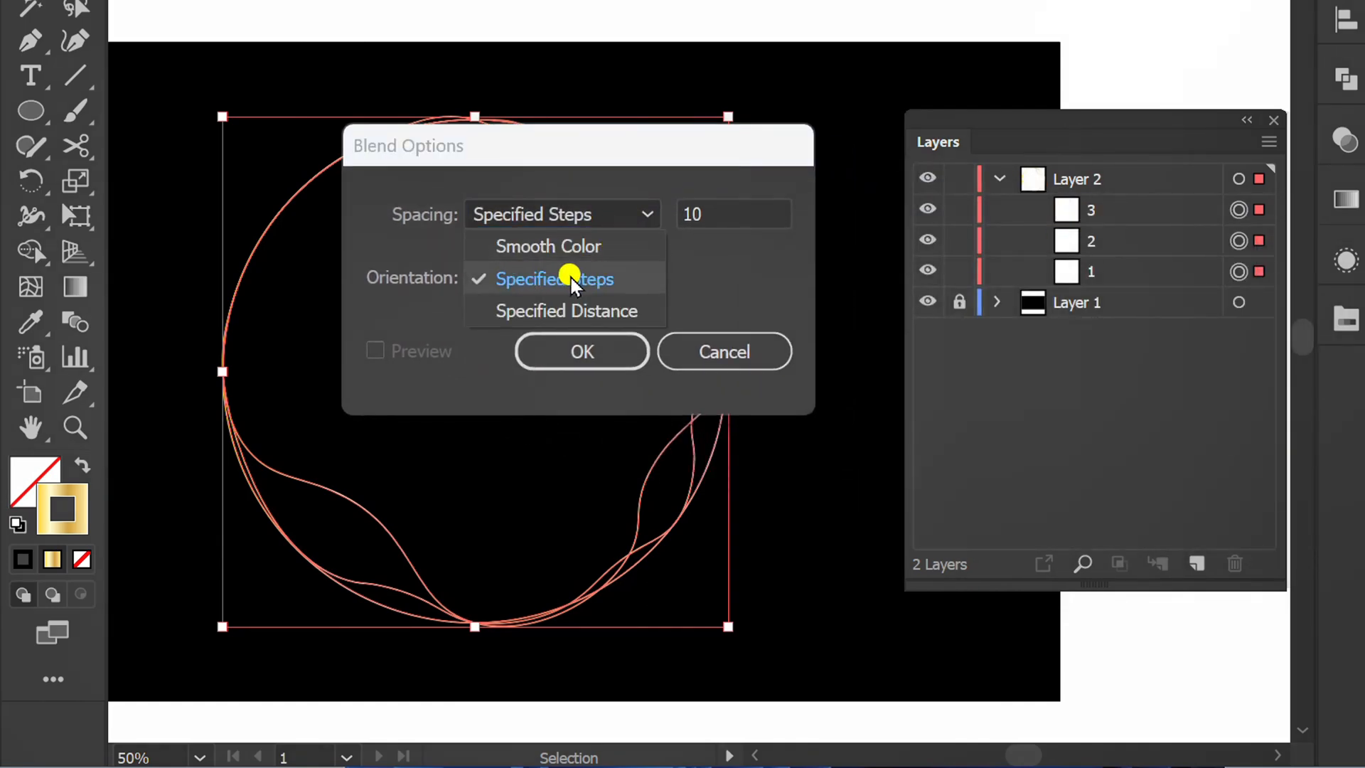
click(522, 279)
click(743, 211)
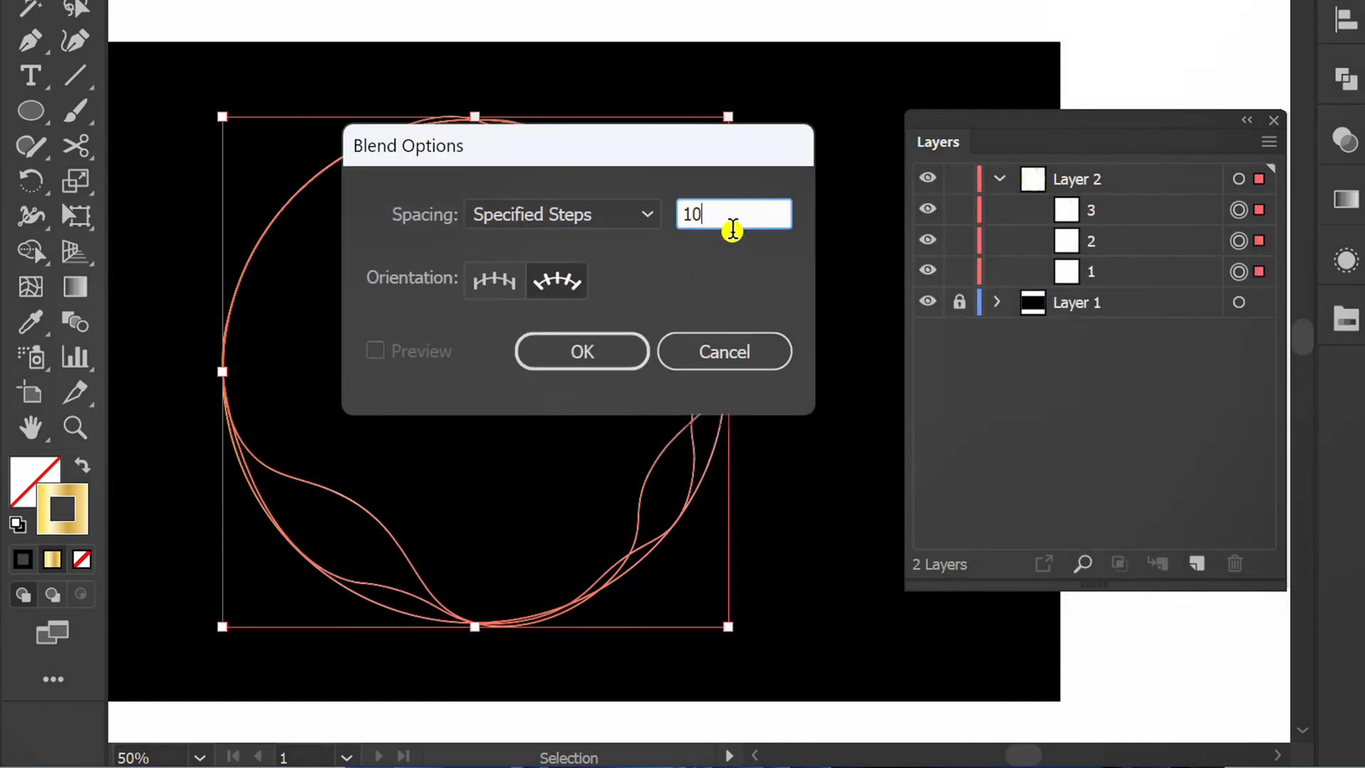
click(555, 348)
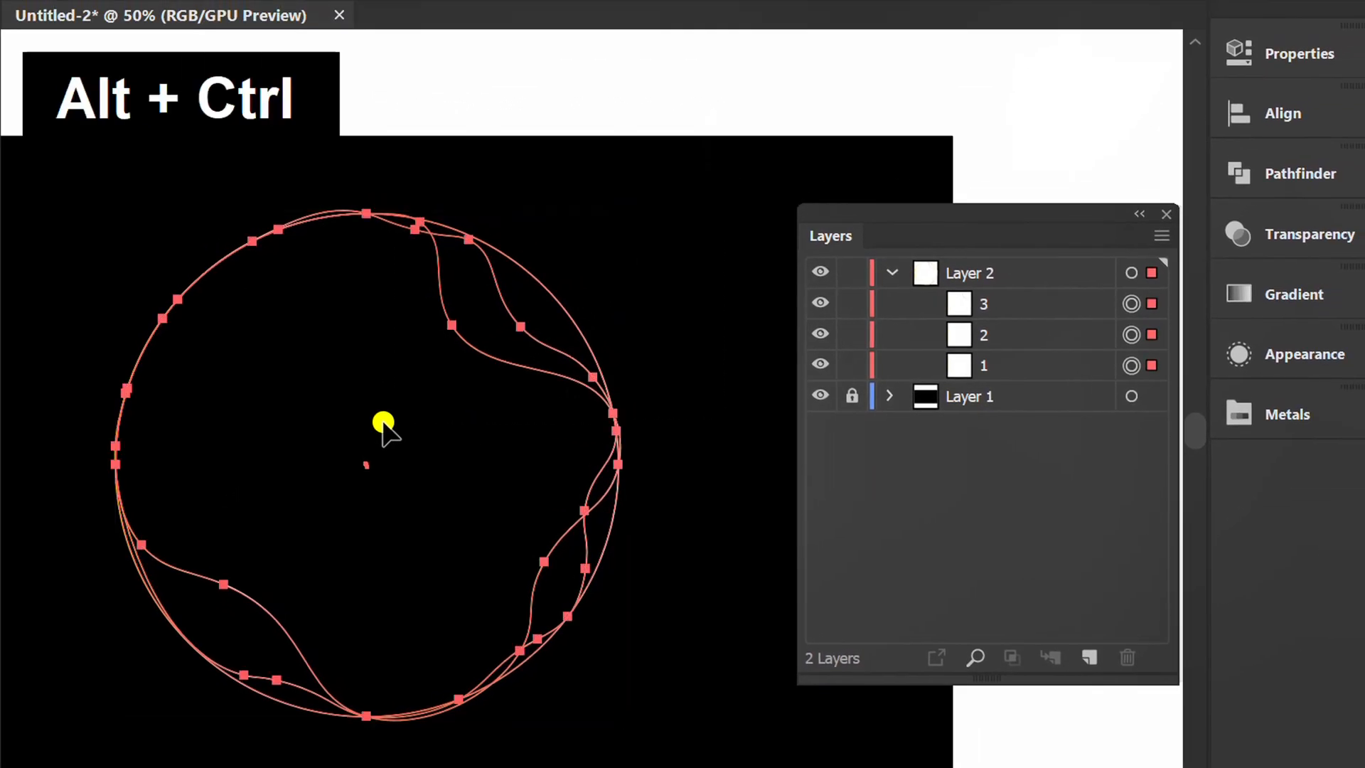
key(ctrl+alt+b)
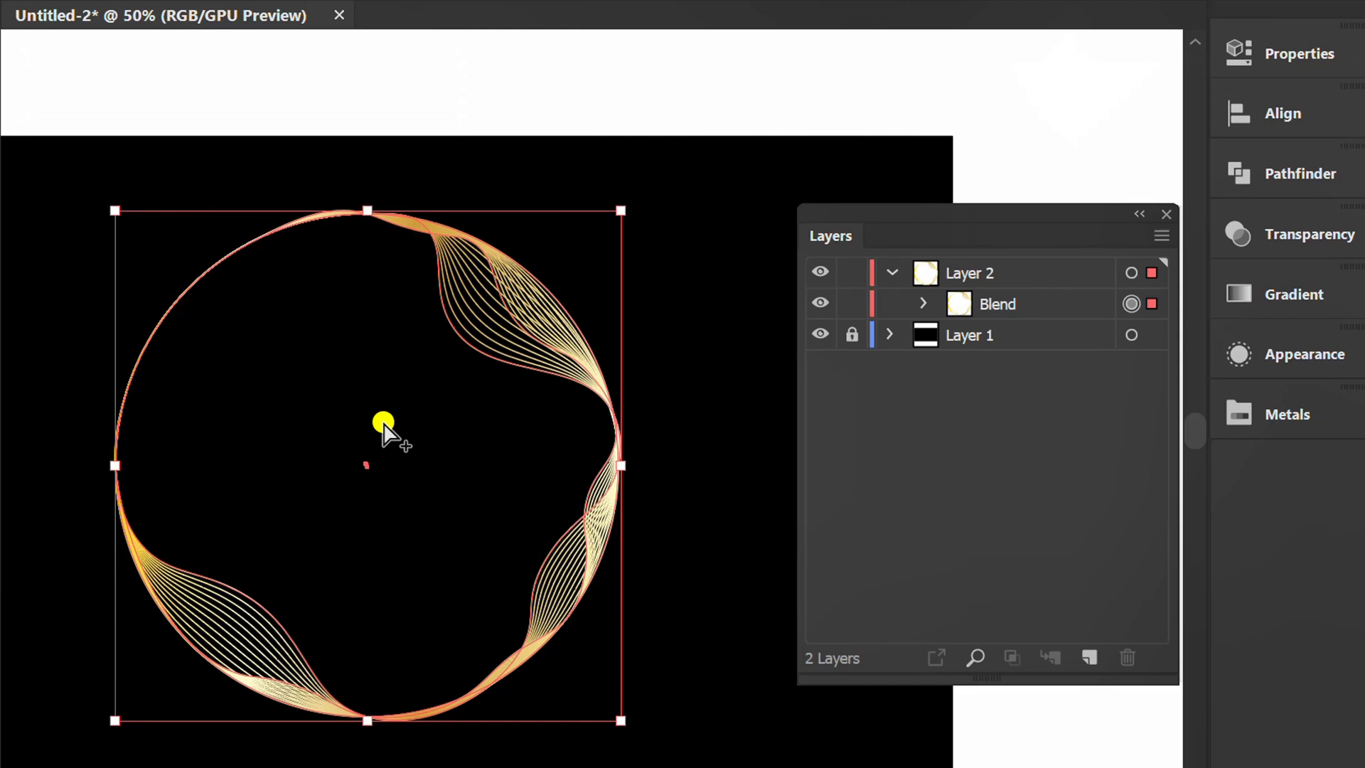
- Raise the blend's specified steps to 15 with the preview enabled, and apply the new spacing
click(1287, 49)
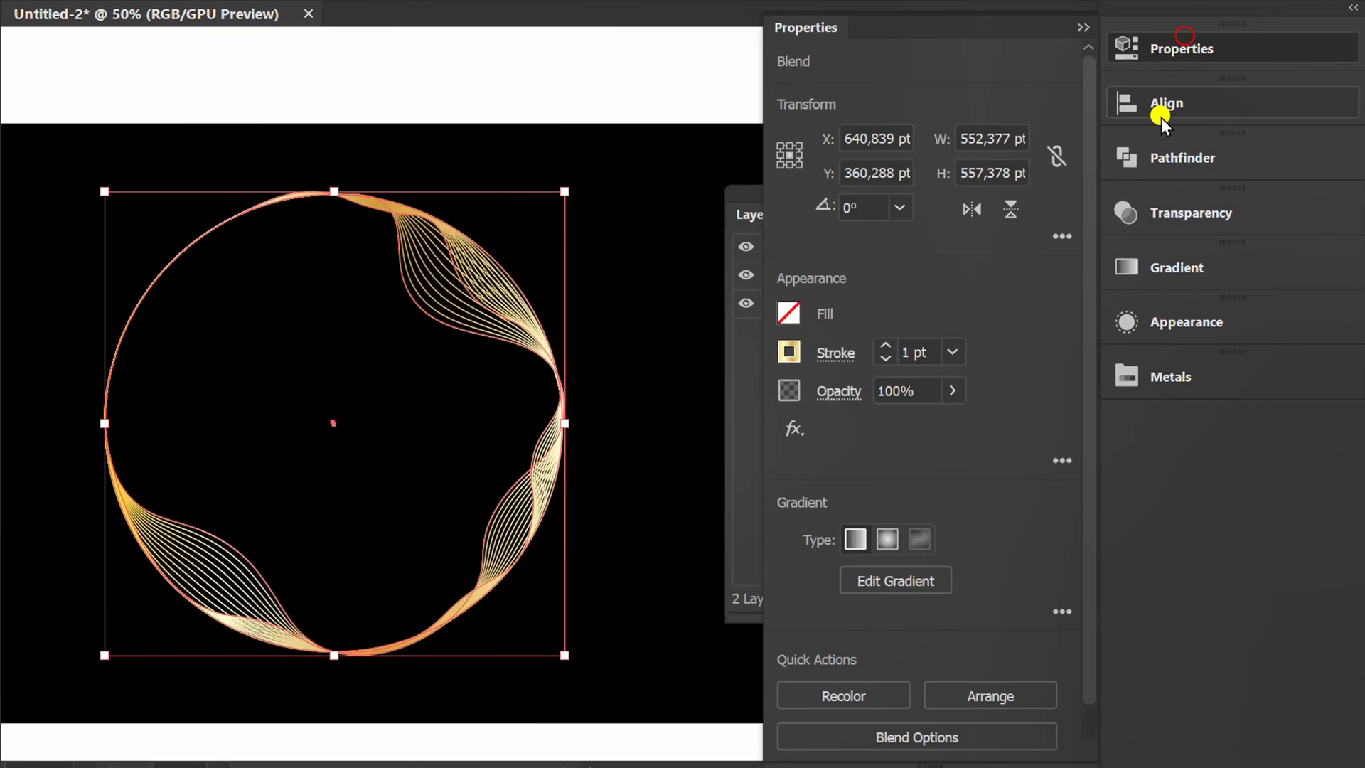
click(916, 742)
drag(441, 204, 849, 304)
click(647, 497)
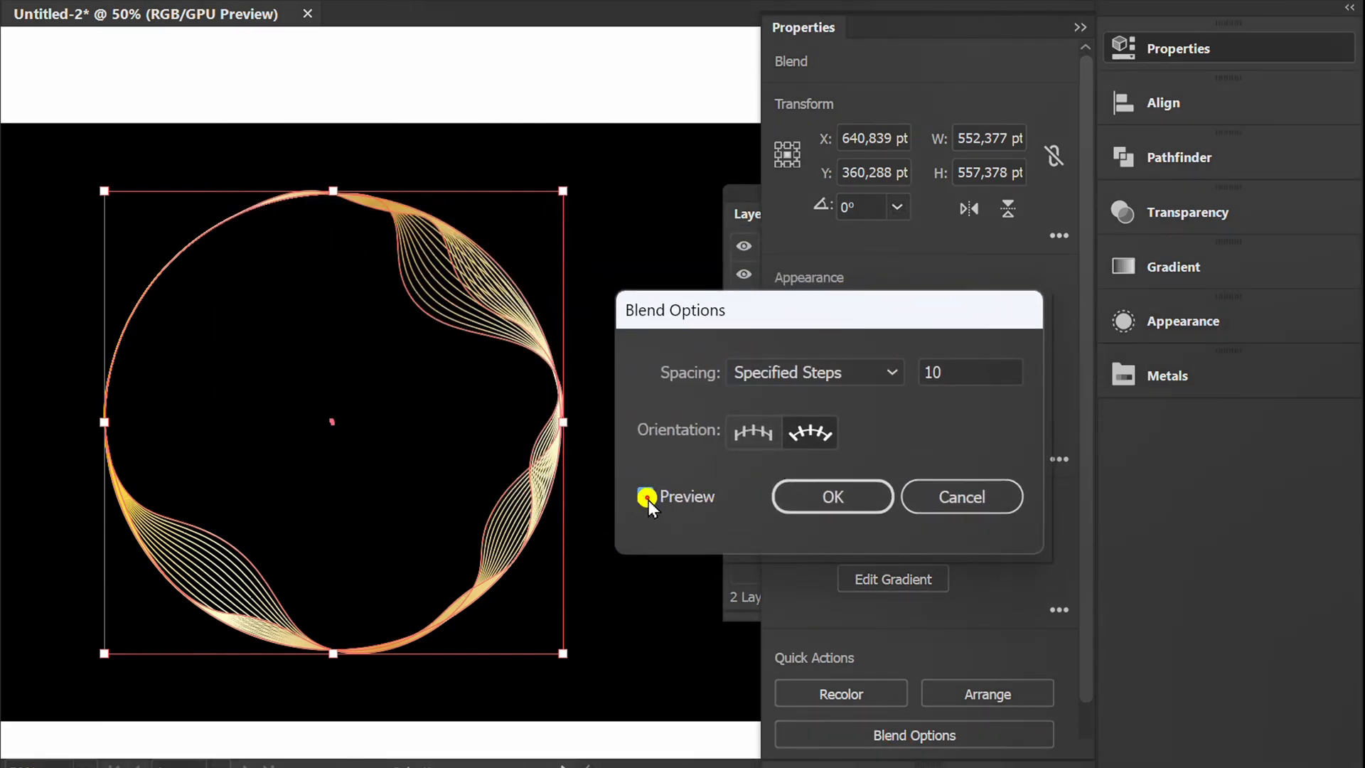
click(972, 372)
key(Up)
key(Up)
key(Up)
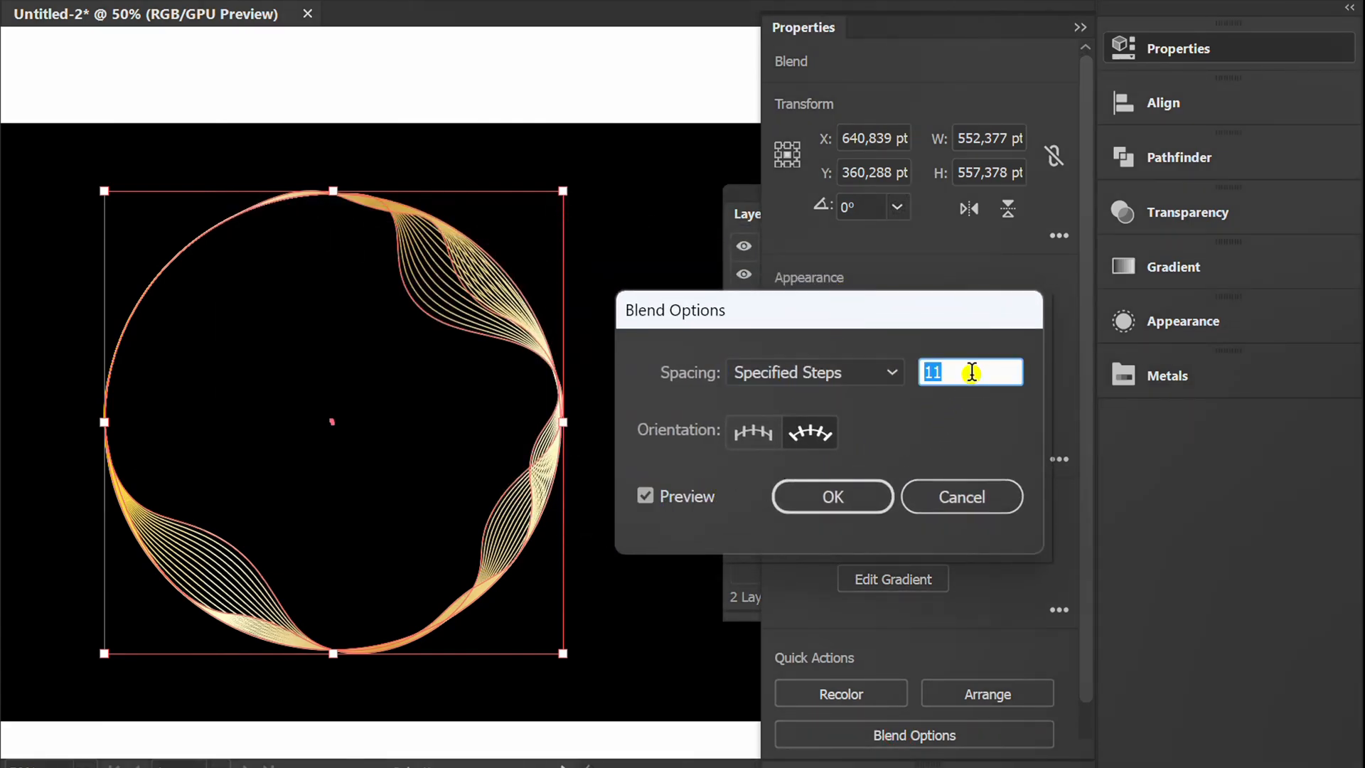
key(Up)
key(Up)
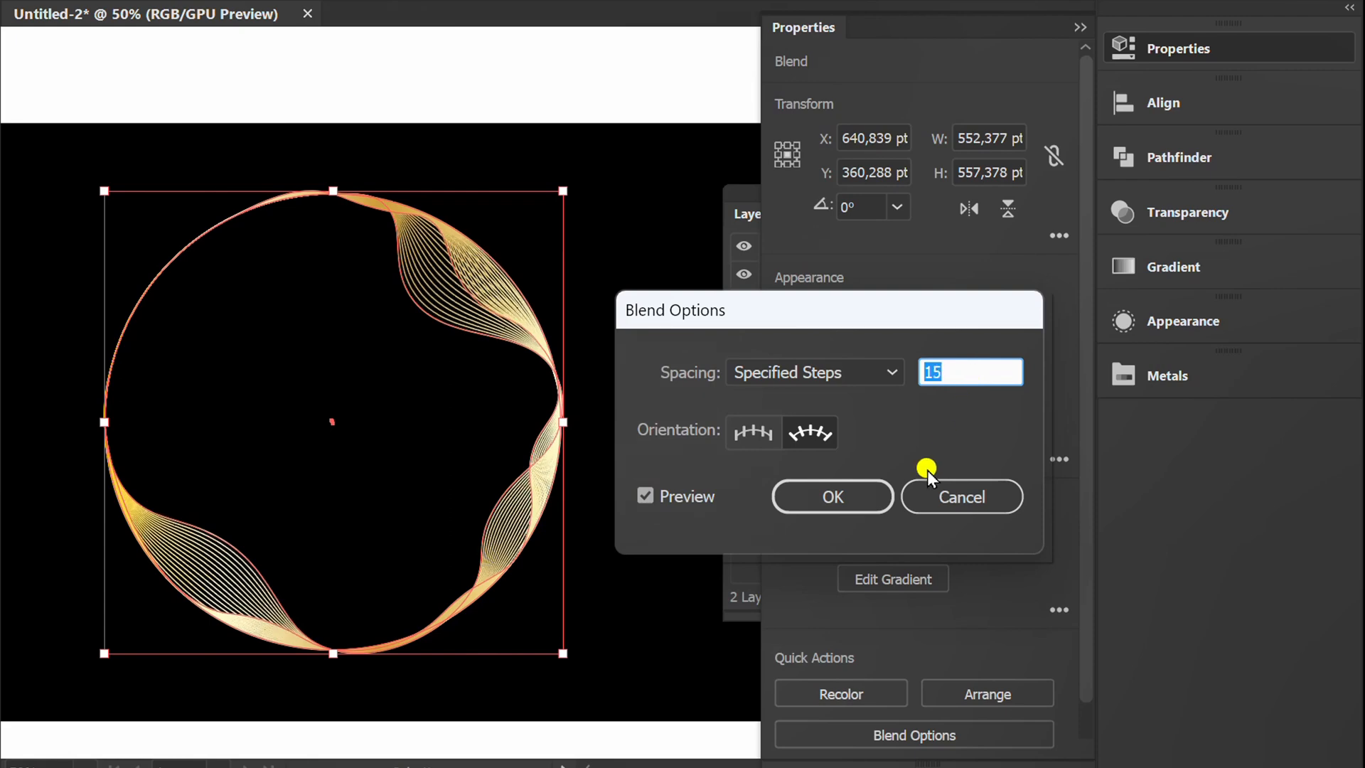
click(832, 502)
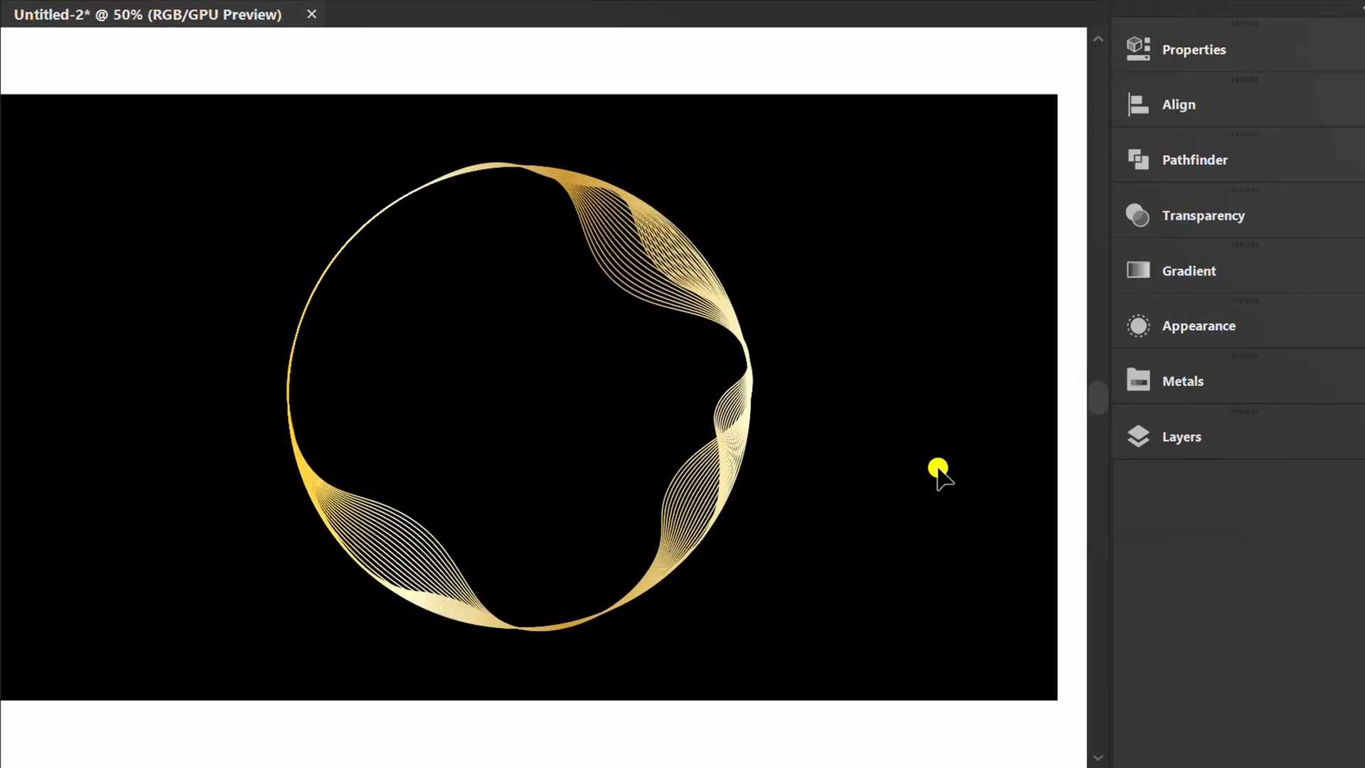